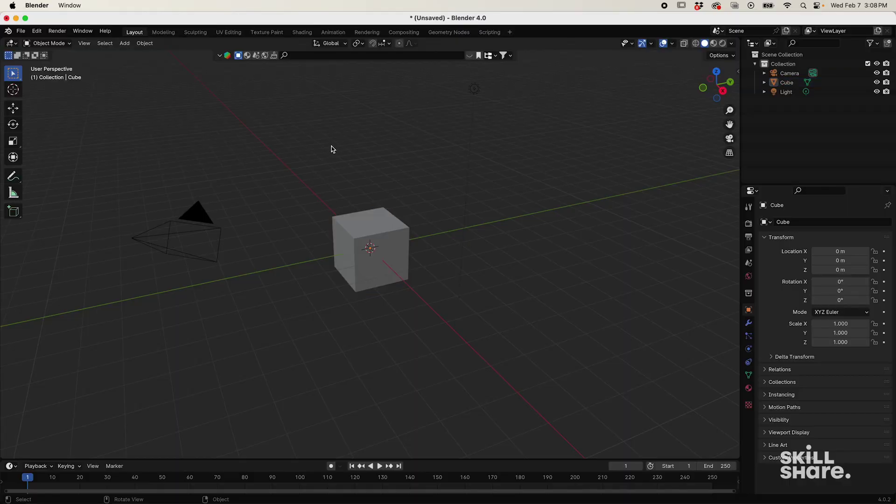
Step: Delete the default camera, cube and light, then bring up the General > VFX workspace choices
key(a)
key(x)
click(333, 148)
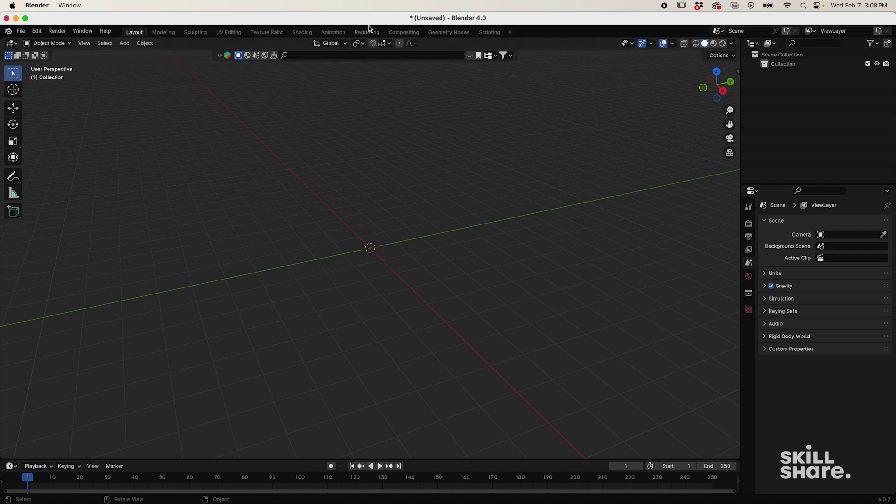
click(510, 33)
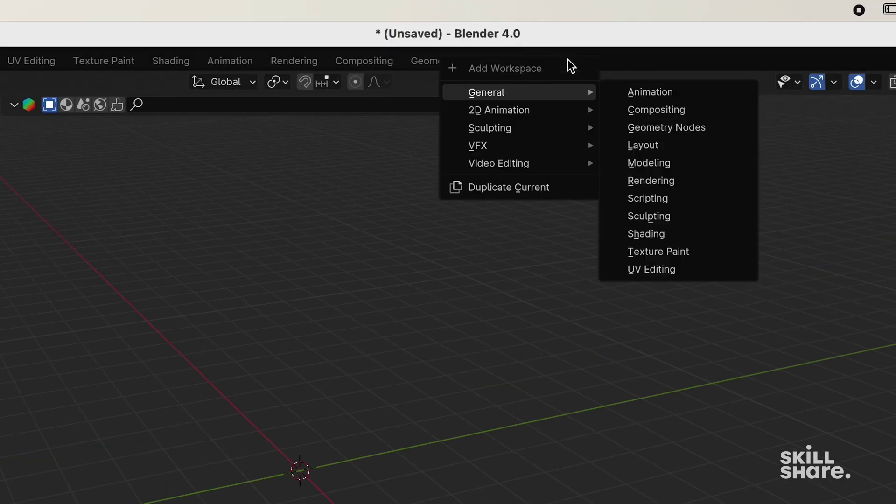
mouse_move(531, 150)
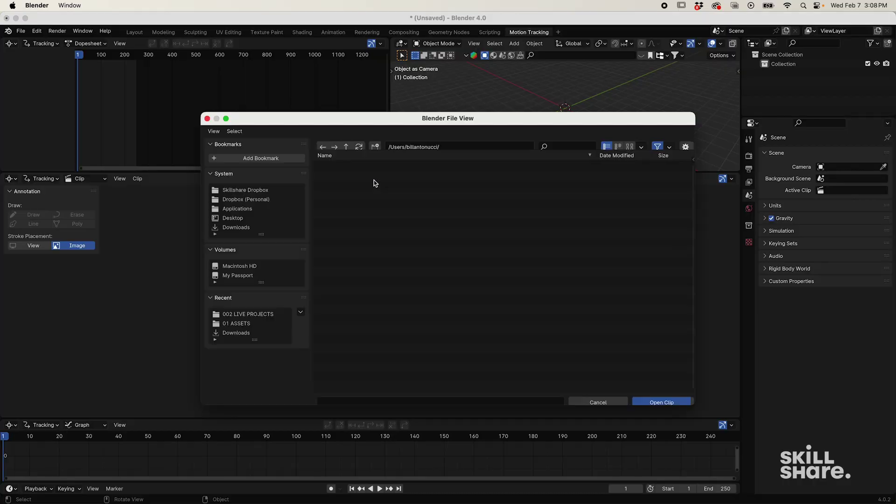
Step: Load the 003_Book-1080 clip from My Passport, save as 301.blend, and set the end frame to 211
click(346, 135)
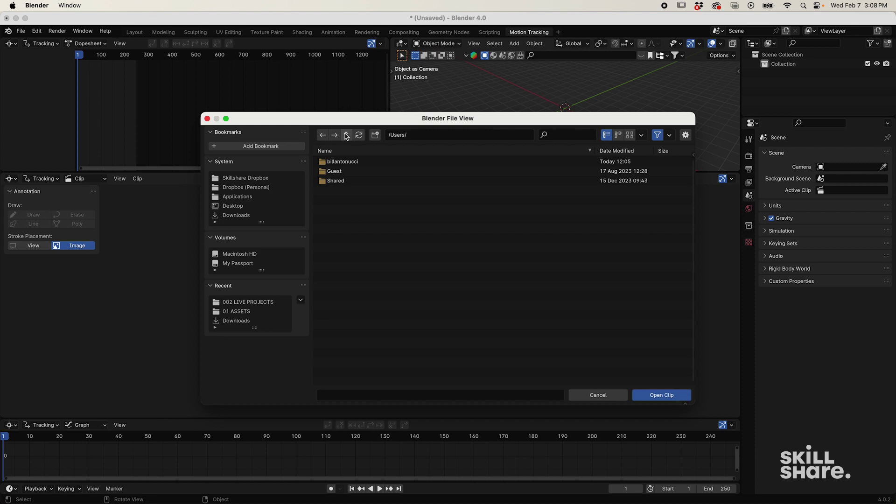
click(246, 265)
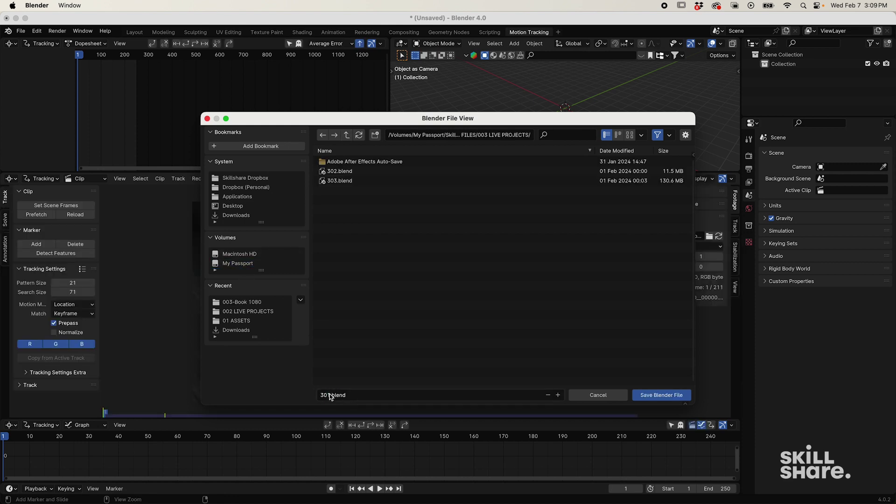
key(Return)
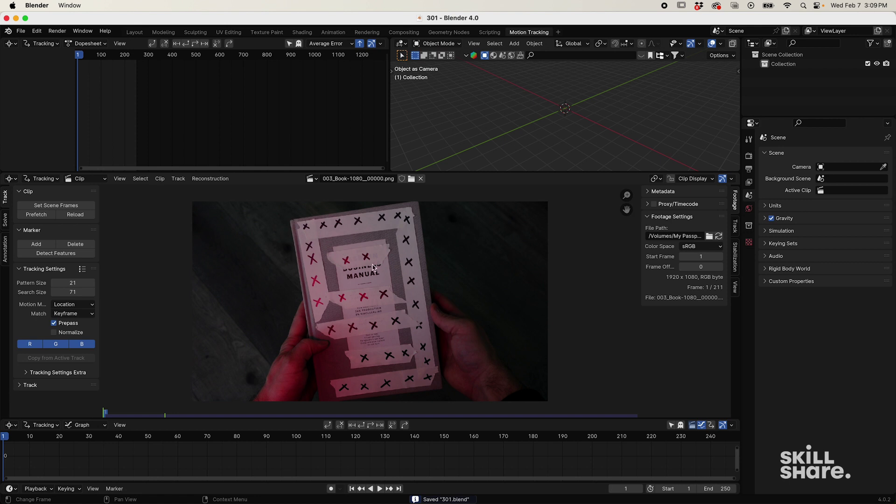
click(40, 206)
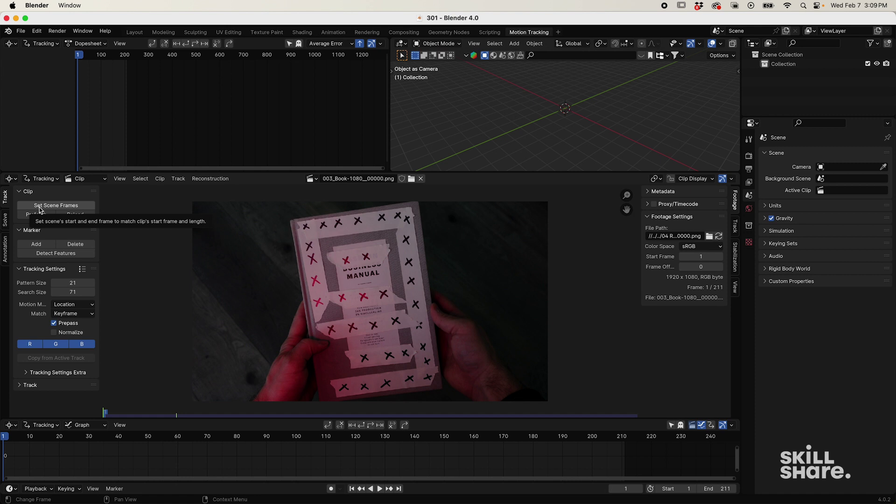
Step: Set the frame rate to 23.98 fps, prefetch all 211 clip frames, and play the footage
click(749, 170)
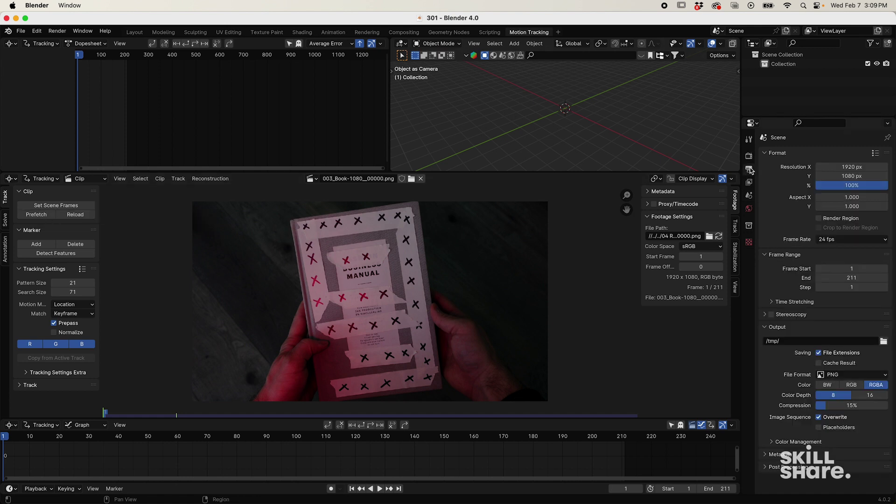
click(836, 240)
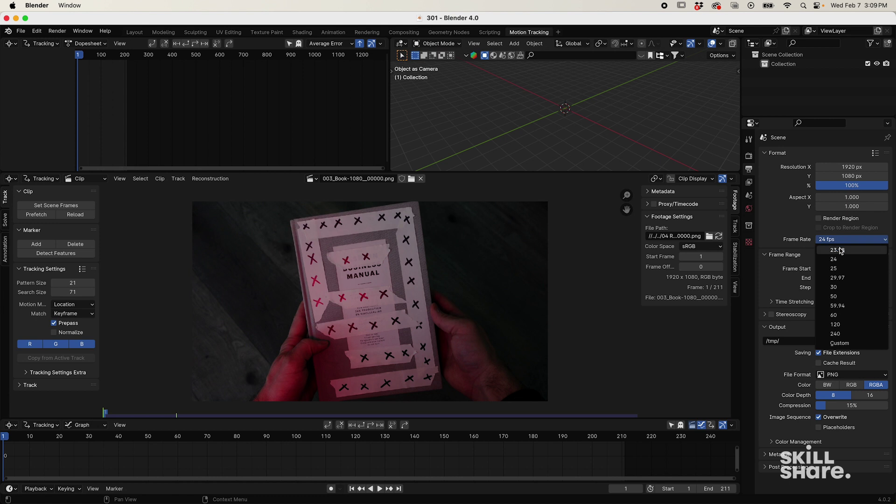
click(840, 250)
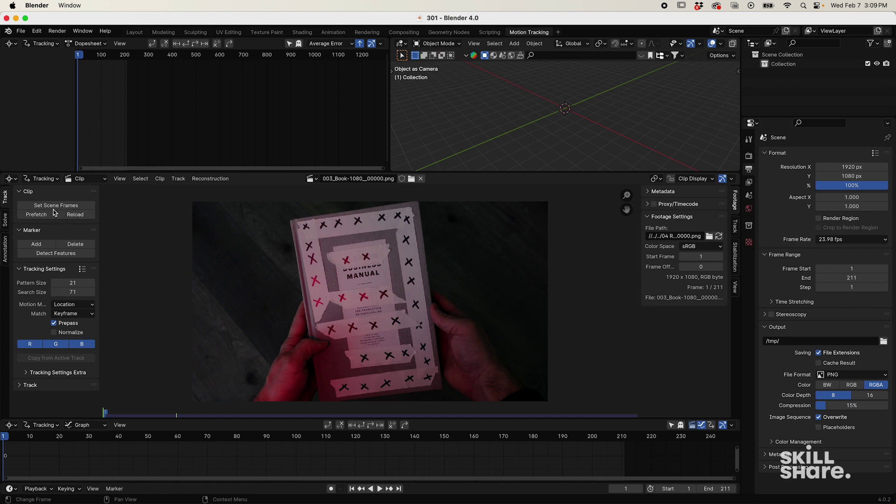
click(36, 215)
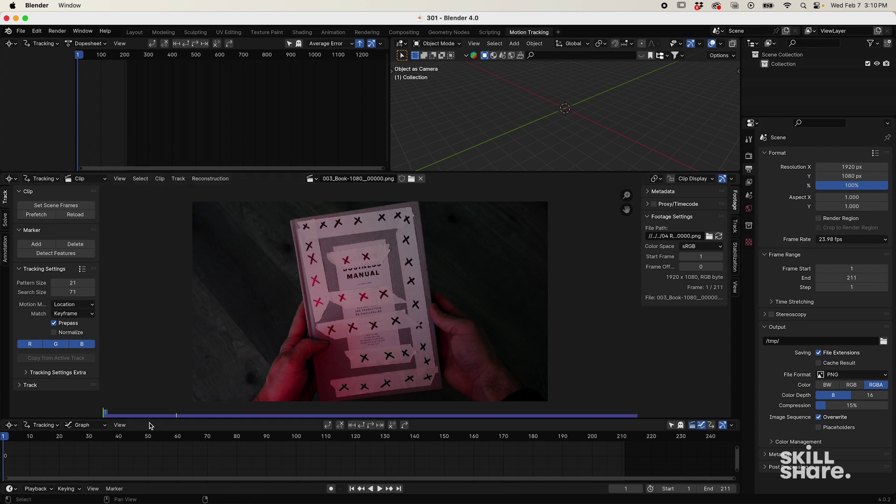
key(space)
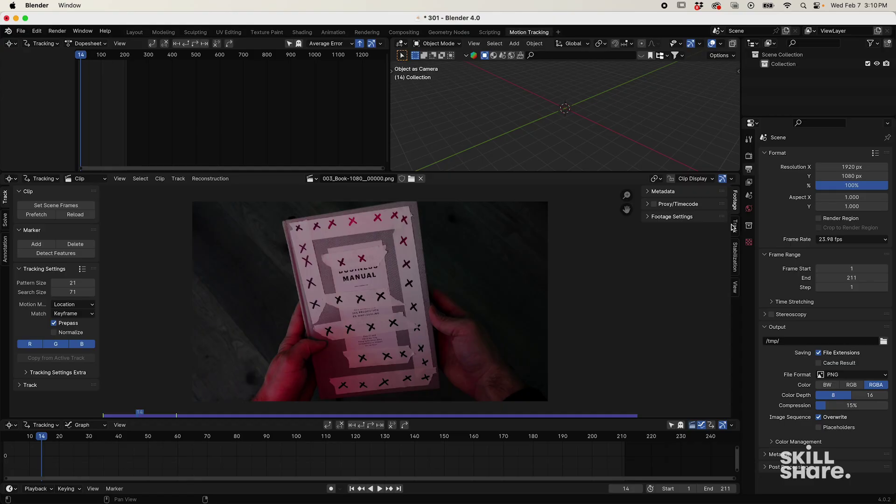
Step: Add a tracking object named 'Object' beside Camera in the Track tab's Objects list
click(735, 228)
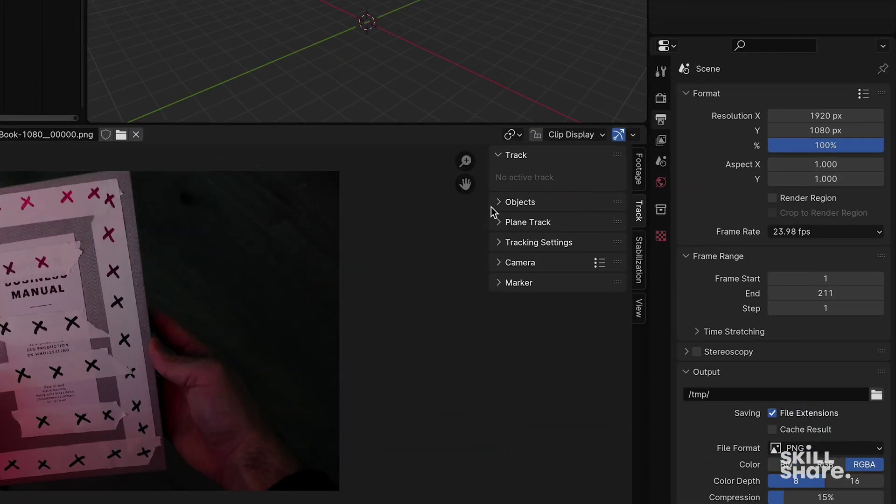
click(499, 202)
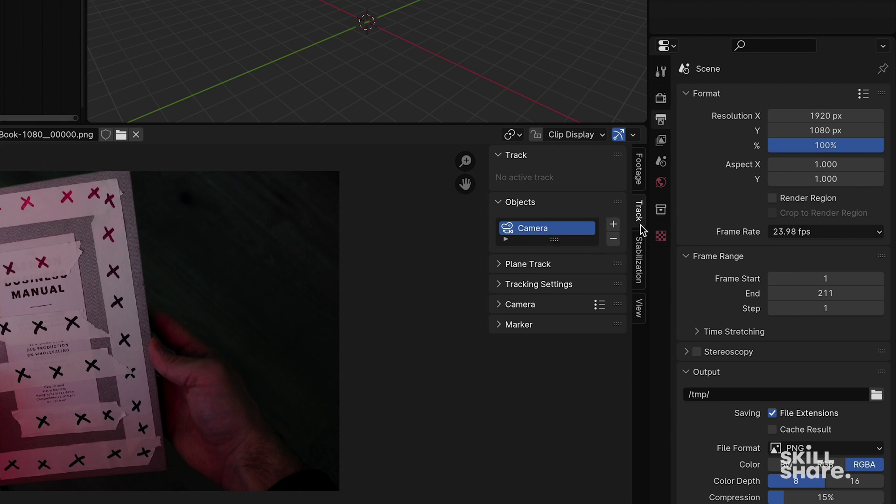
click(614, 225)
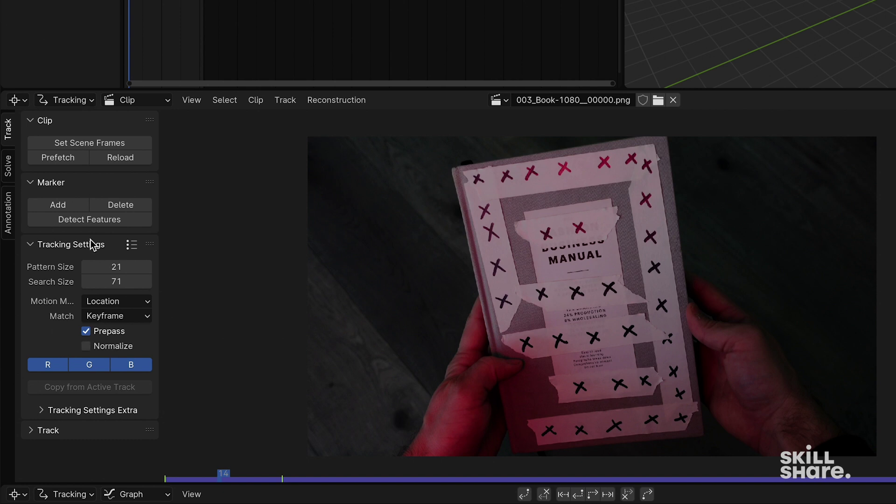
Step: Switch the tracking motion model to Perspective and turn on Normalize
click(112, 303)
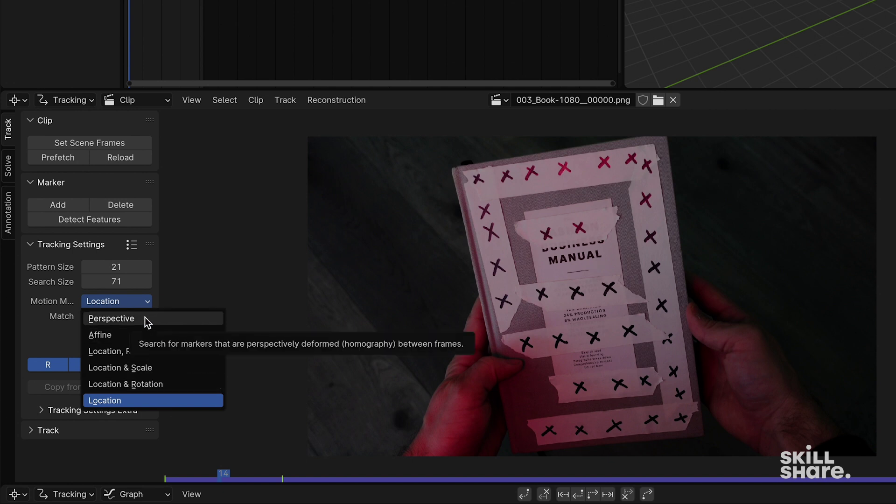
click(123, 302)
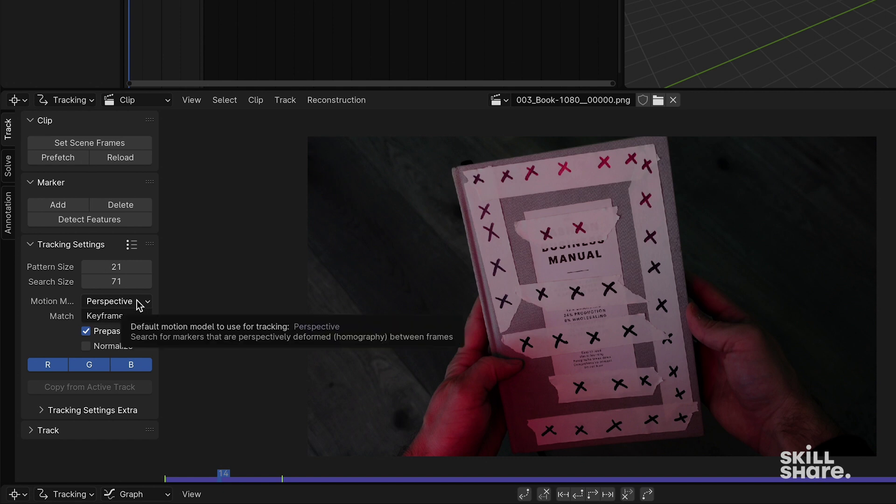
click(138, 303)
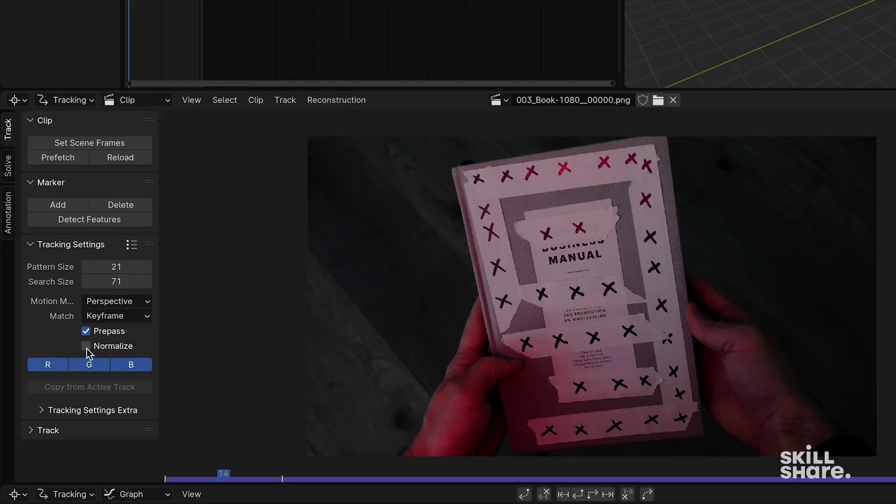
click(87, 348)
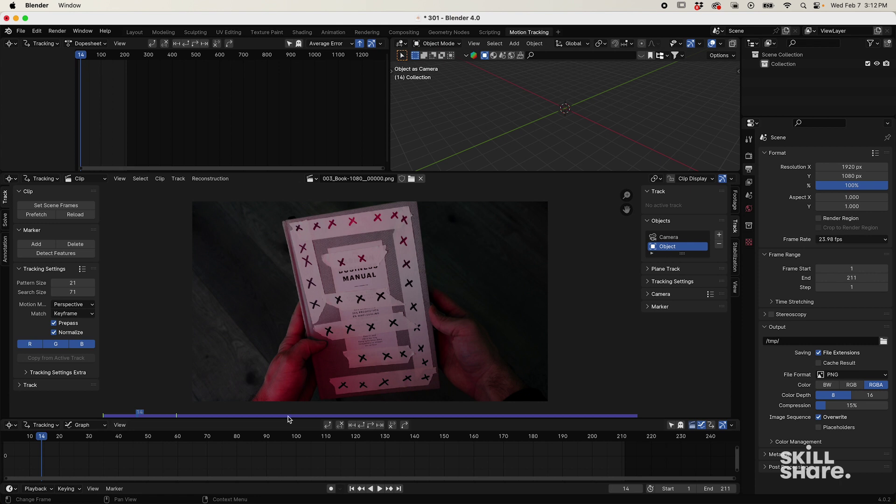
drag(460, 481, 509, 484)
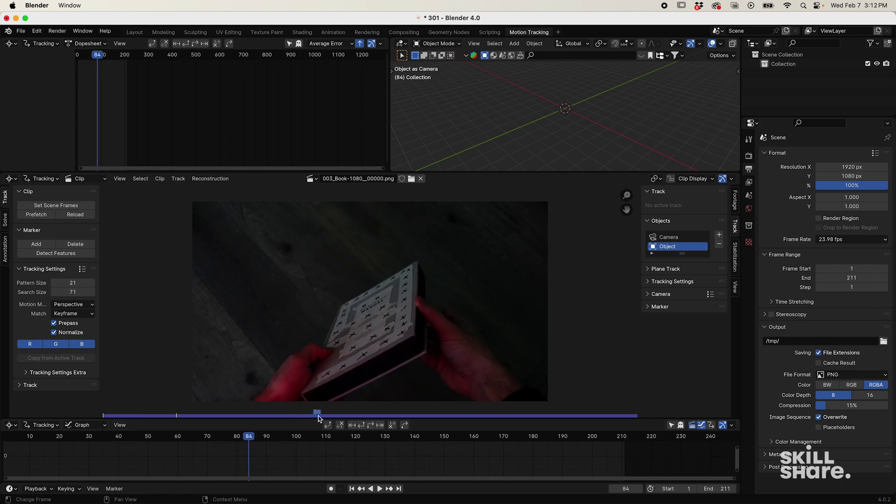
Step: Go to frame 182, zoom in, and place the first marker on the book's top-left X
drag(318, 417, 506, 418)
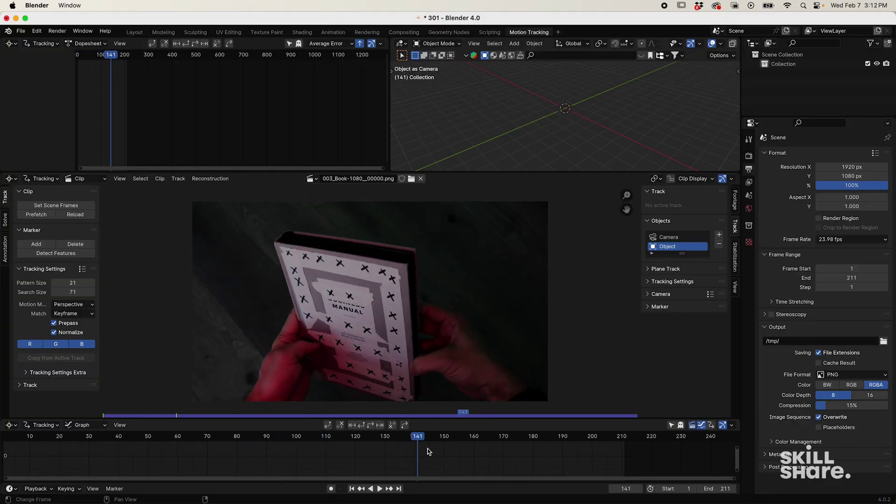
drag(428, 452, 508, 450)
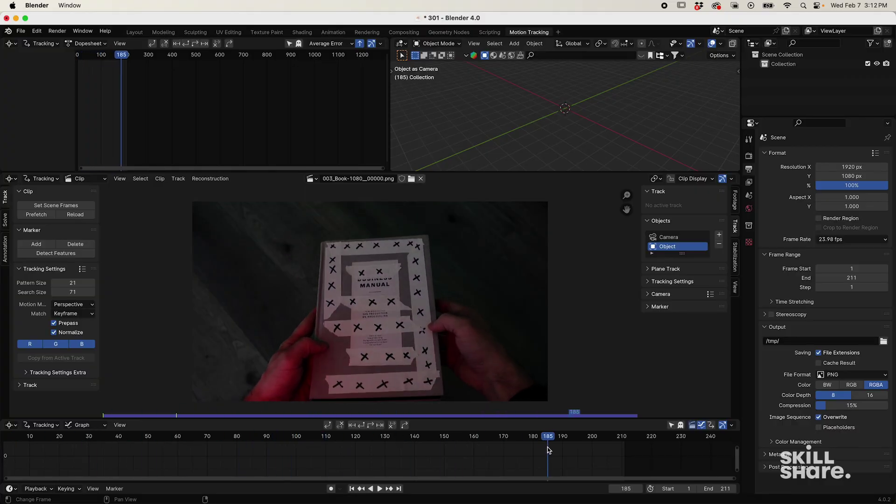
drag(548, 449, 539, 447)
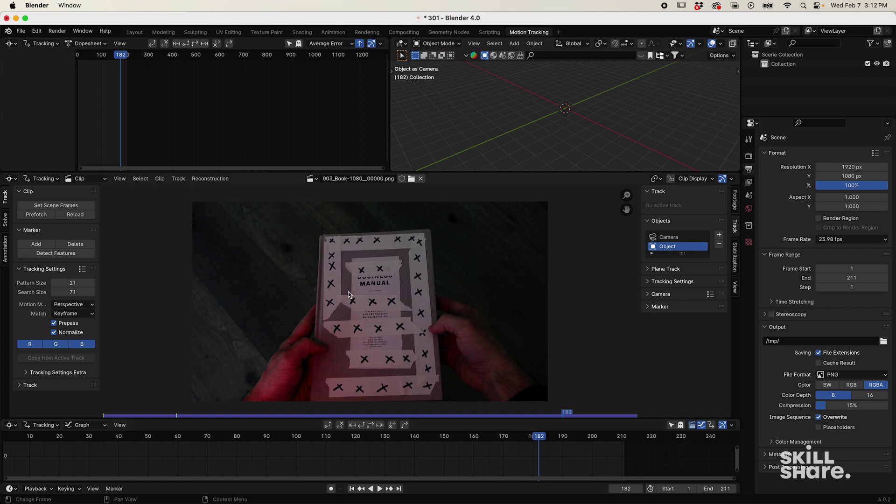
scroll(322, 260, up, 2)
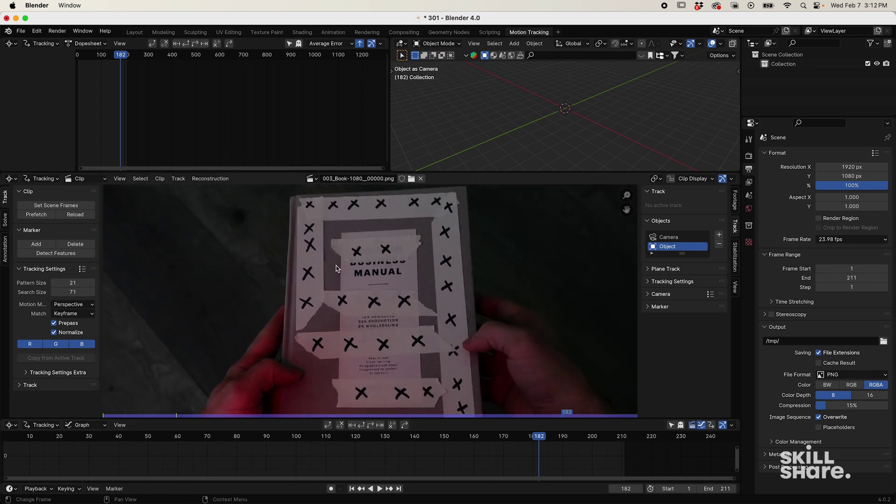
ctrl+click(309, 206)
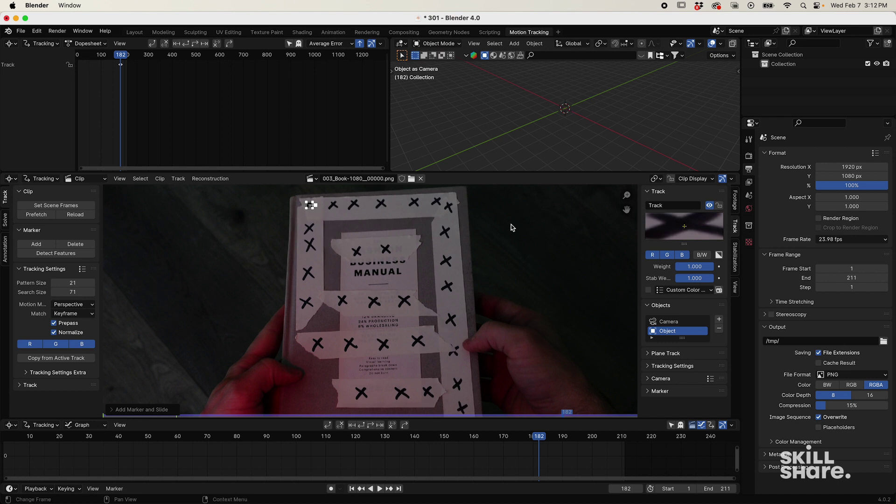
Step: Enlarge the first marker and centre it on the top-left X
key(s)
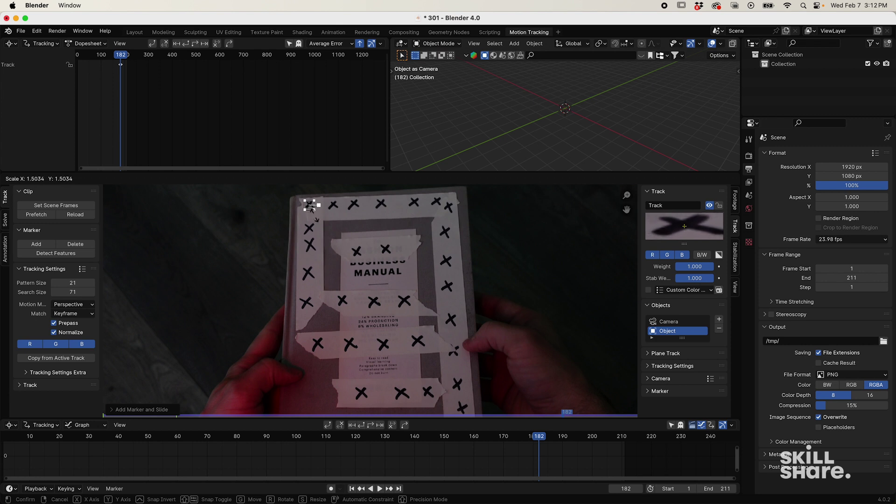
click(313, 215)
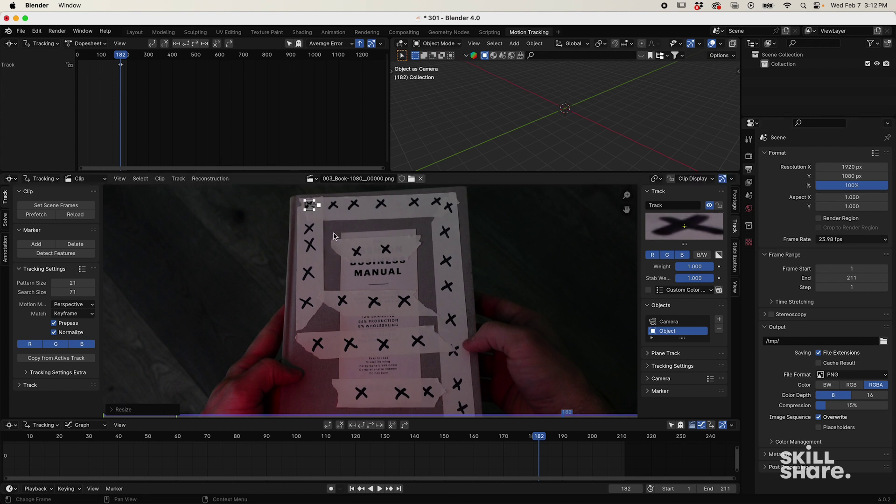
drag(309, 204, 311, 204)
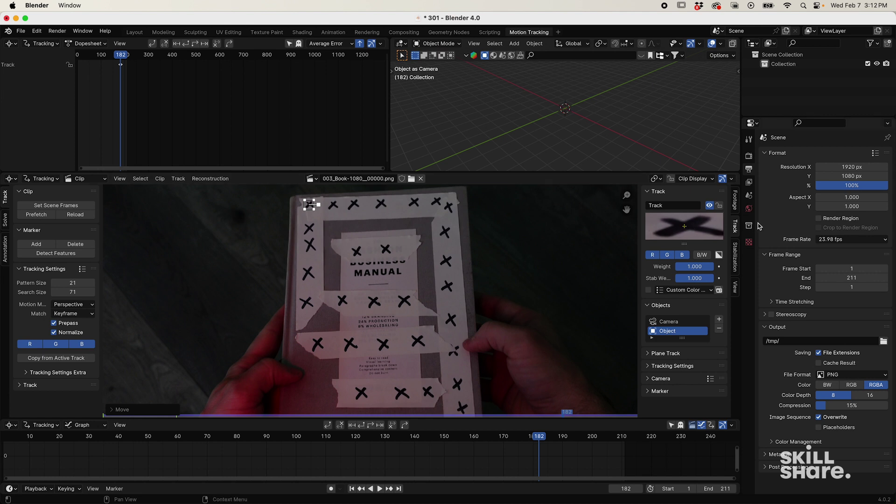
Step: Set the pattern size to 35 and add Track.001 on the next top-row X
click(92, 283)
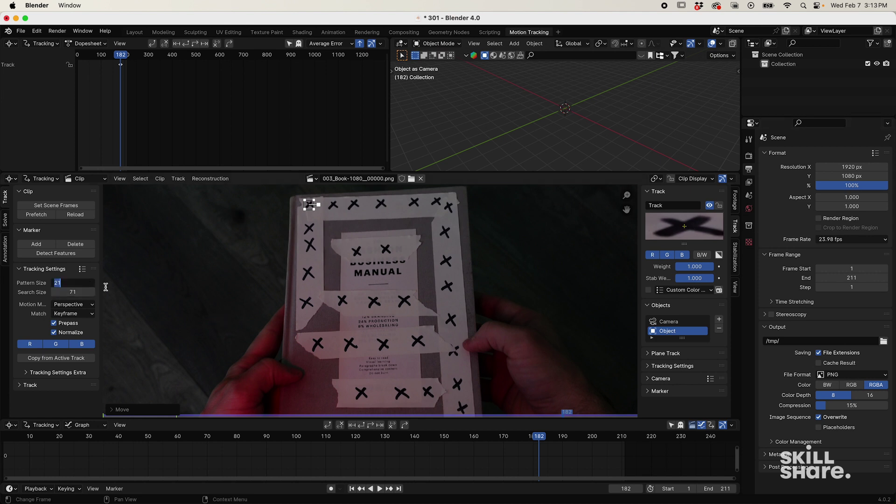
key(Return)
ctrl+click(334, 206)
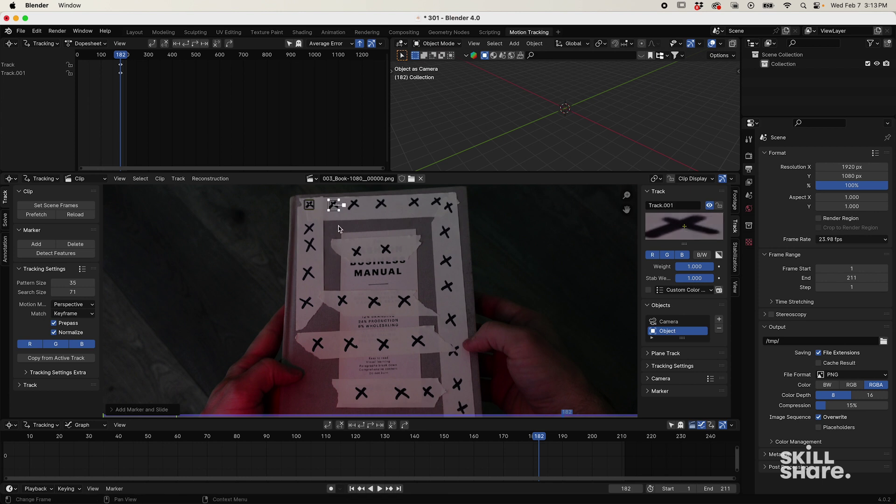
drag(334, 206, 334, 206)
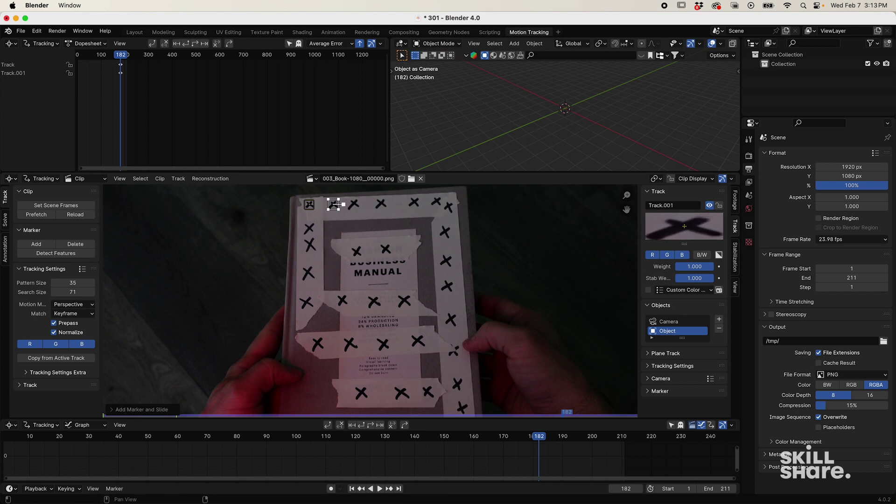
Step: Add and centre markers on the third, fourth, fifth and sixth X's along the top edge
ctrl+click(355, 204)
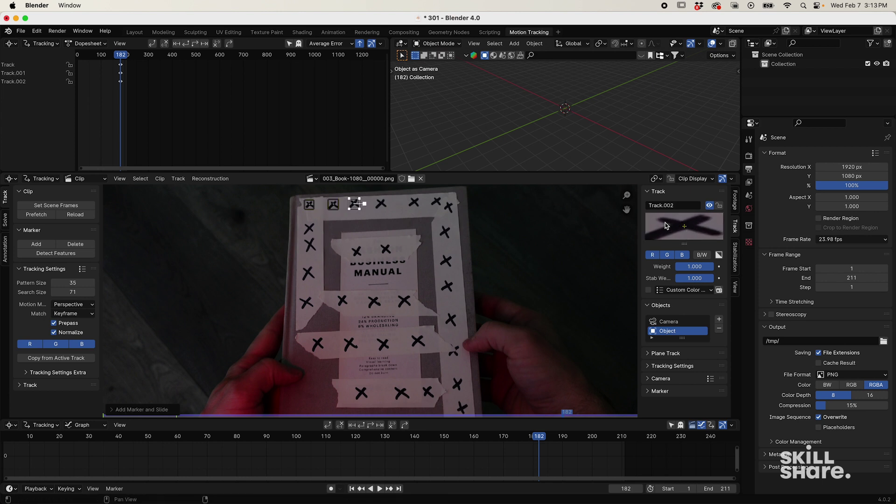
ctrl+click(382, 204)
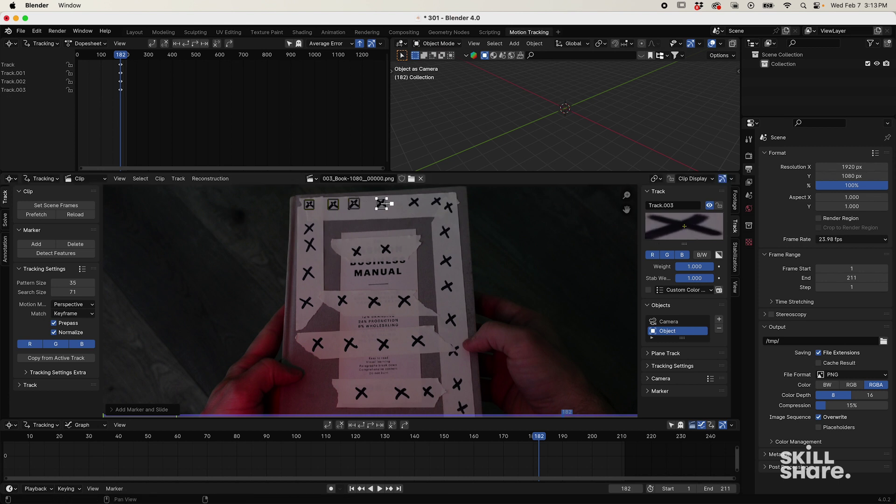
ctrl+click(414, 203)
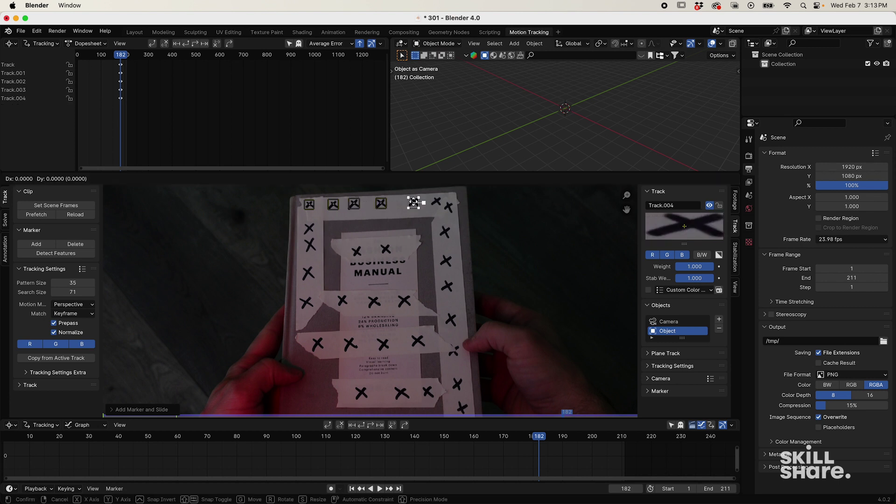
drag(697, 226, 699, 232)
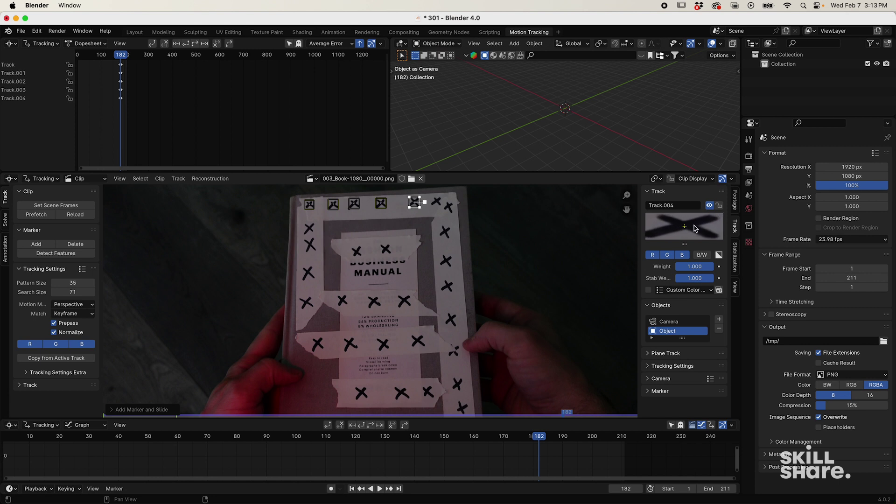
ctrl+click(437, 204)
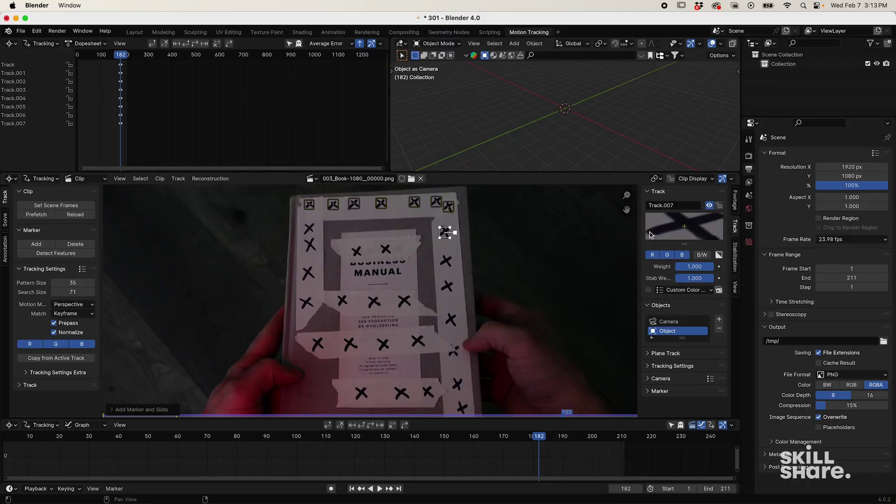
drag(677, 225, 674, 228)
Step: Pan down and add markers on the right-side and bottom-row X's
ctrl+click(450, 320)
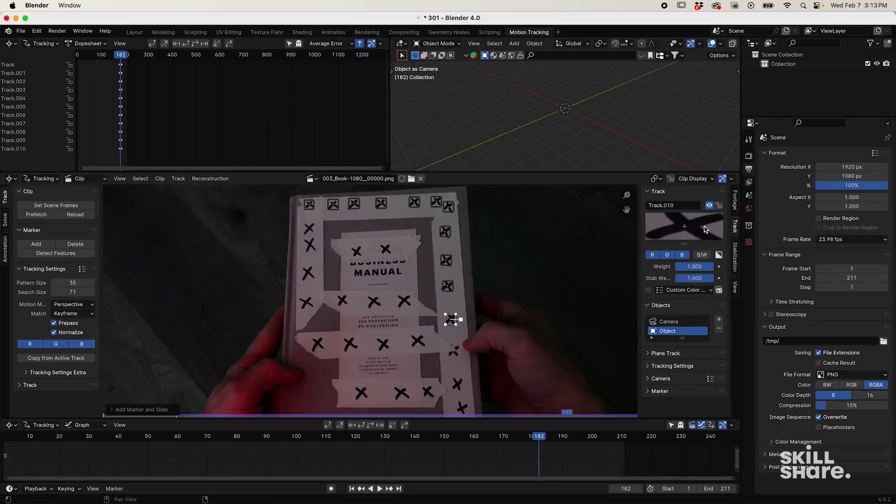
middle_drag(451, 320, 451, 264)
ctrl+click(460, 329)
ctrl+click(464, 352)
ctrl+click(464, 379)
ctrl+click(434, 378)
ctrl+click(392, 382)
ctrl+click(356, 383)
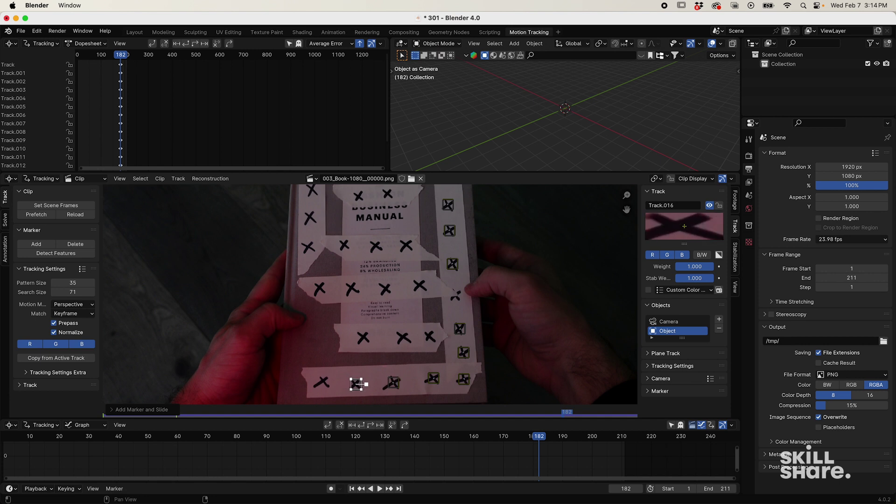
ctrl+click(321, 382)
Step: Add markers across the middle and upper rows of X's on the book
ctrl+click(429, 336)
ctrl+click(403, 337)
ctrl+click(363, 337)
ctrl+click(420, 285)
ctrl+click(385, 288)
ctrl+click(351, 288)
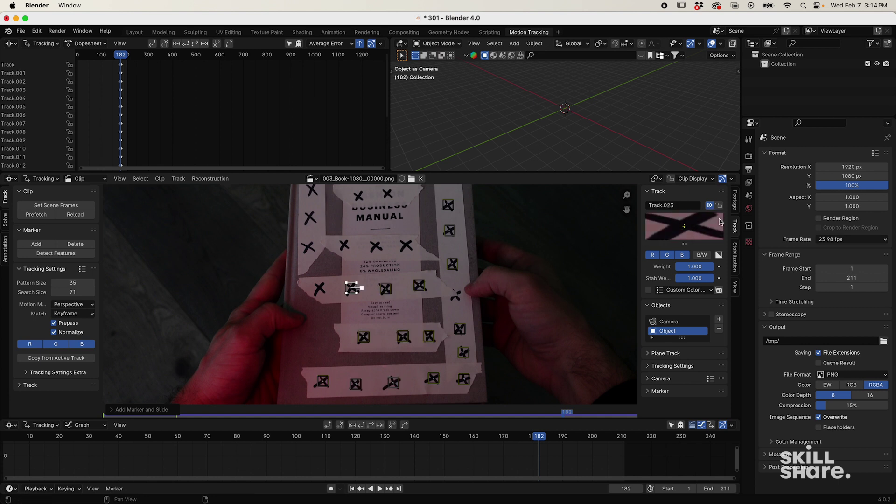
ctrl+click(319, 289)
ctrl+click(406, 245)
ctrl+click(376, 245)
ctrl+click(344, 245)
ctrl+click(308, 247)
Step: Zoom in to mark the remaining left-edge and top-left X's, then select all markers
scroll(370, 266, up, 1)
middle_drag(369, 267, 393, 364)
ctrl+click(319, 299)
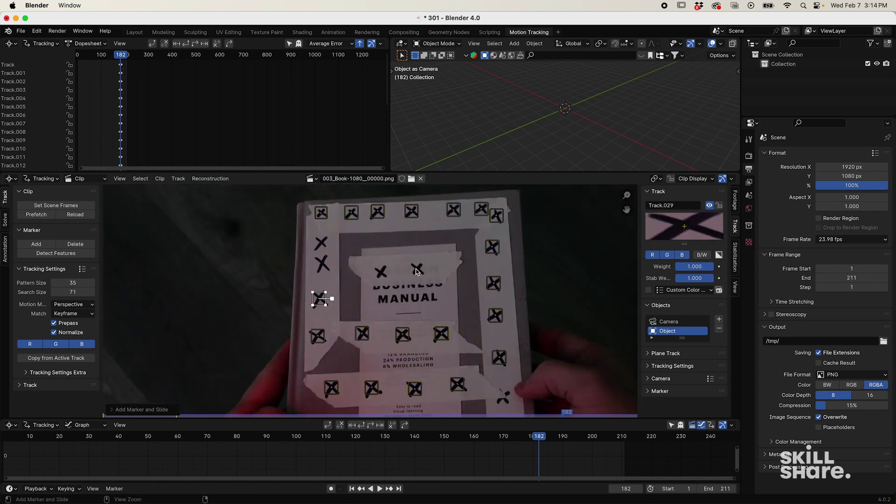
ctrl+click(417, 269)
ctrl+click(381, 273)
ctrl+click(322, 264)
ctrl+click(321, 243)
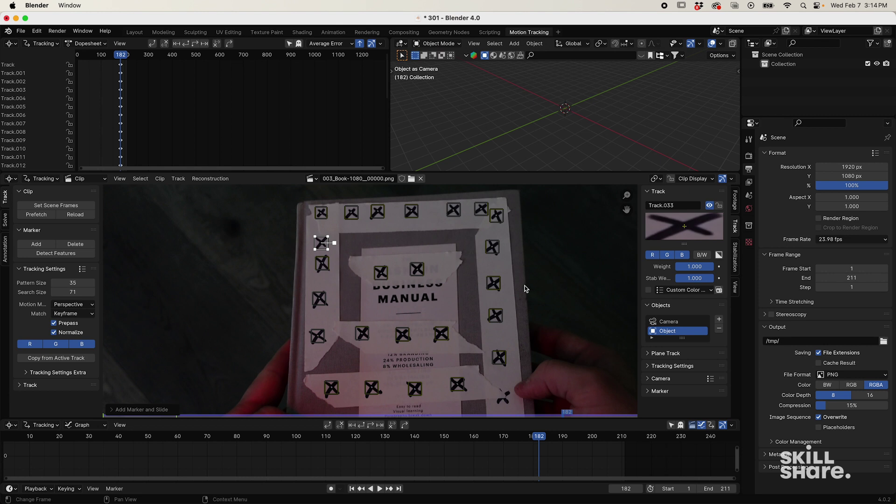
scroll(518, 288, down, 2)
middle_drag(476, 335, 475, 262)
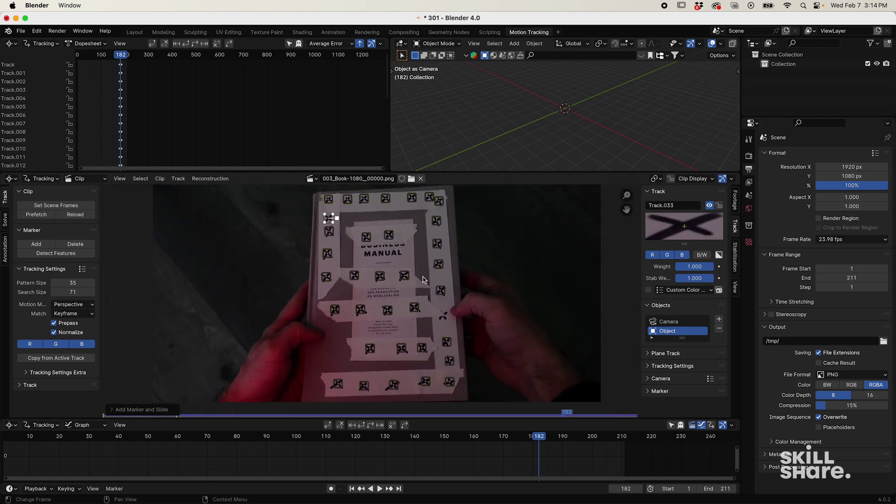
click(423, 253)
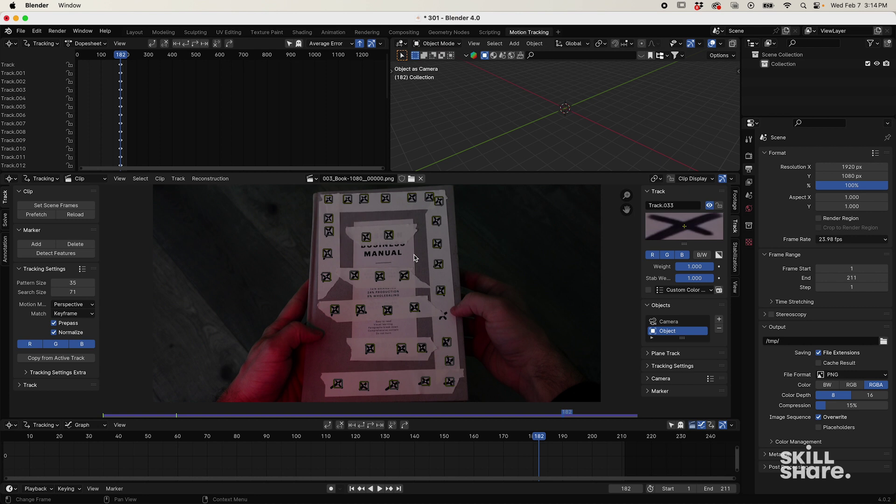
key(a)
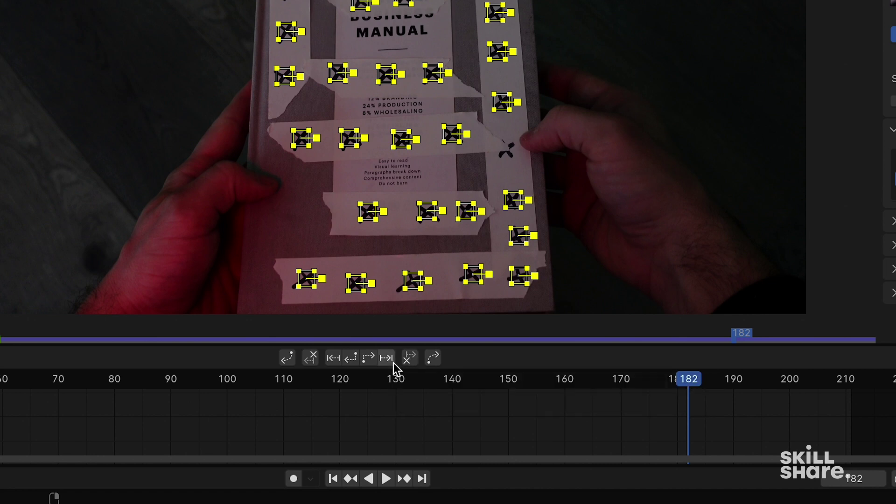
Step: Track all markers forward to the clip's end, then backward from frame 182 to its start
click(368, 358)
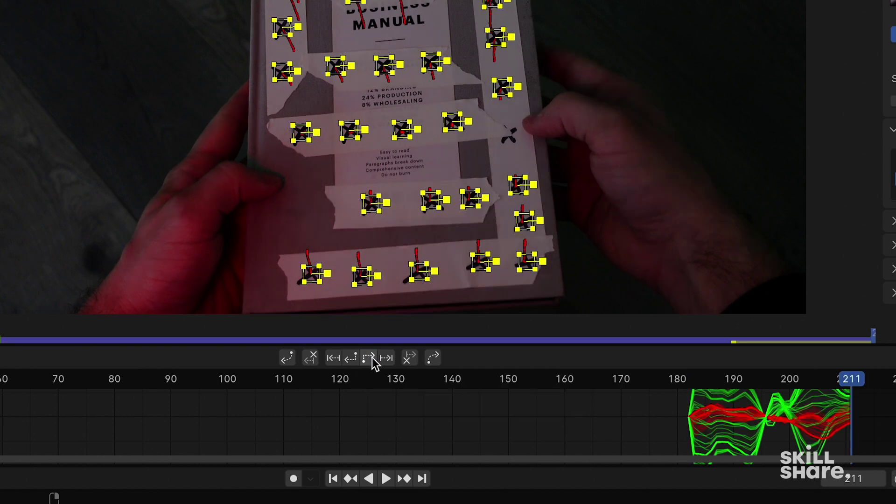
click(351, 358)
key(alt+a)
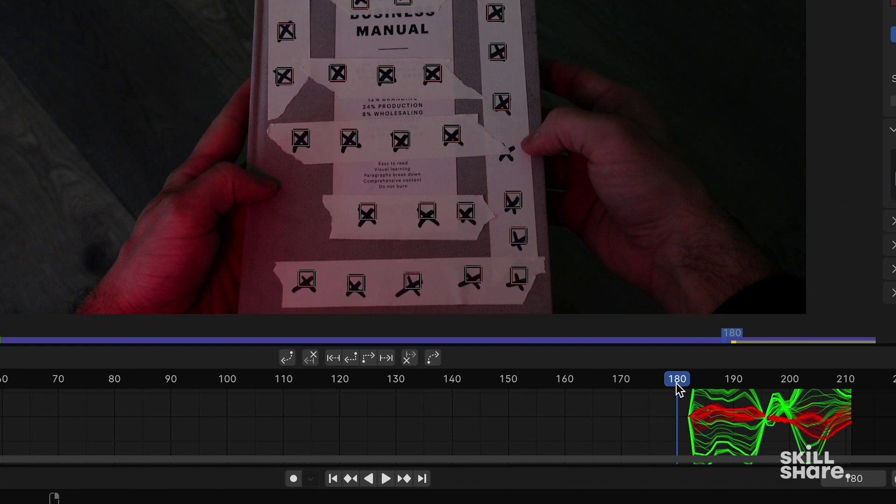
key(a)
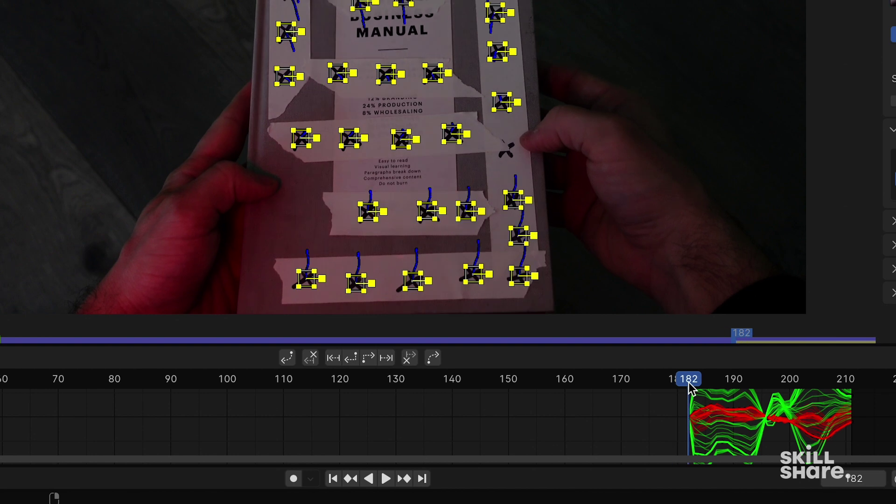
click(351, 358)
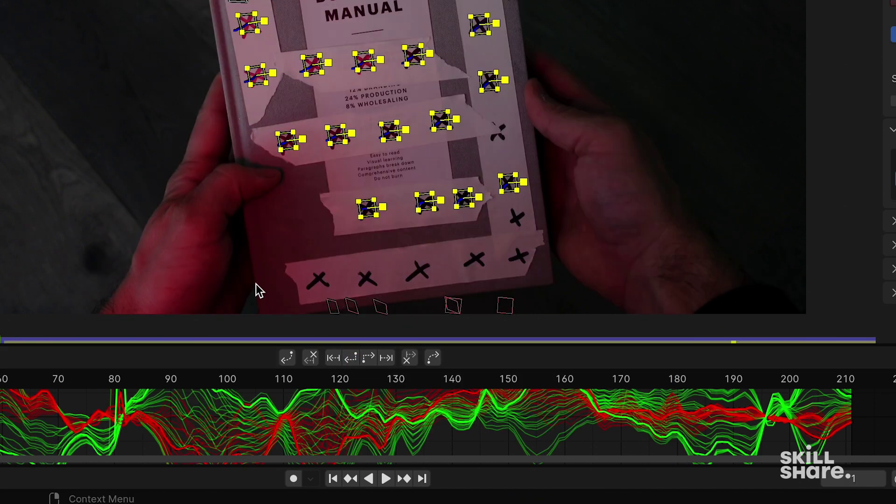
Step: Scrub through the frames to check the tracks and save 301.blend
scroll(161, 234, down, 2)
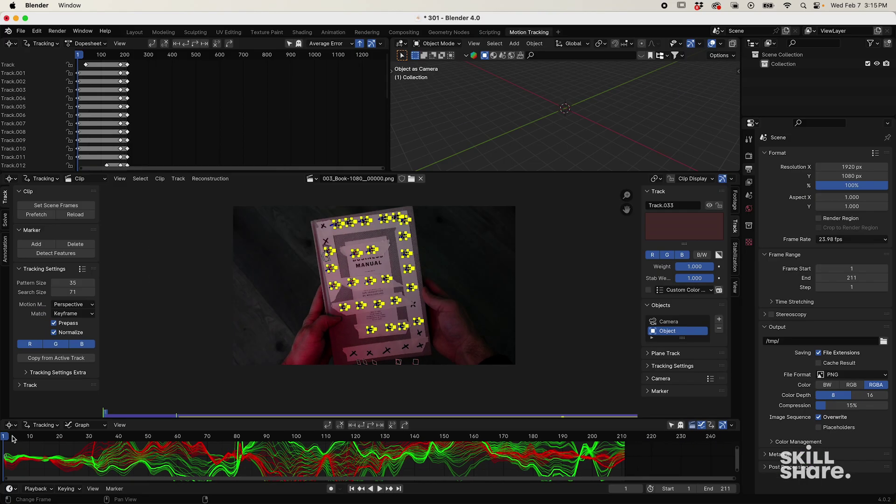
drag(19, 441, 518, 448)
key(super+s)
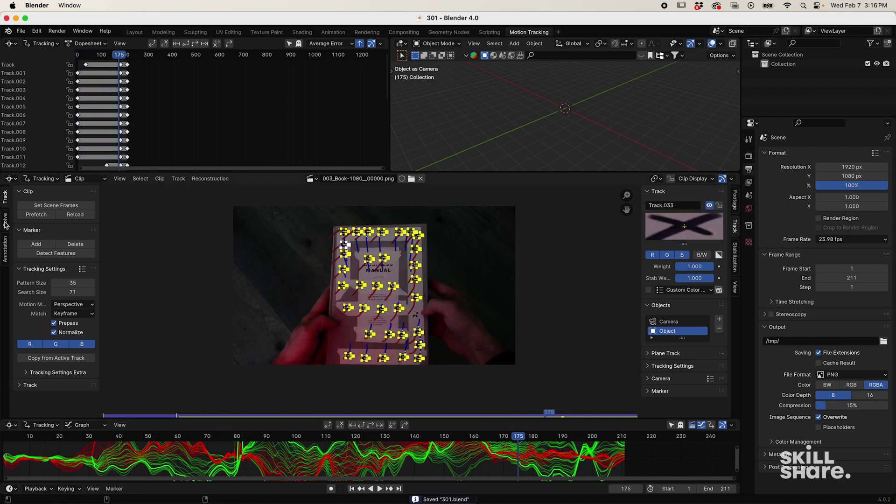
Step: Run Solve Object Motion from the Solve tab, giving a 4.67 px solve error
click(5, 220)
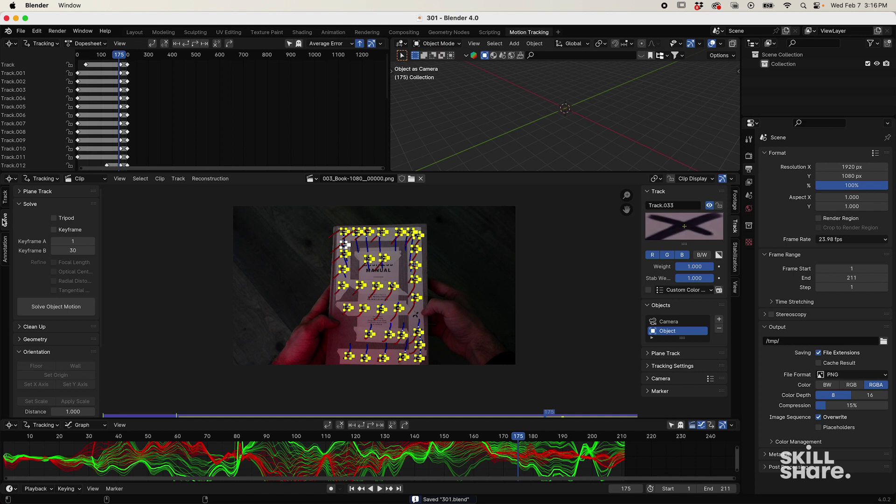
click(52, 307)
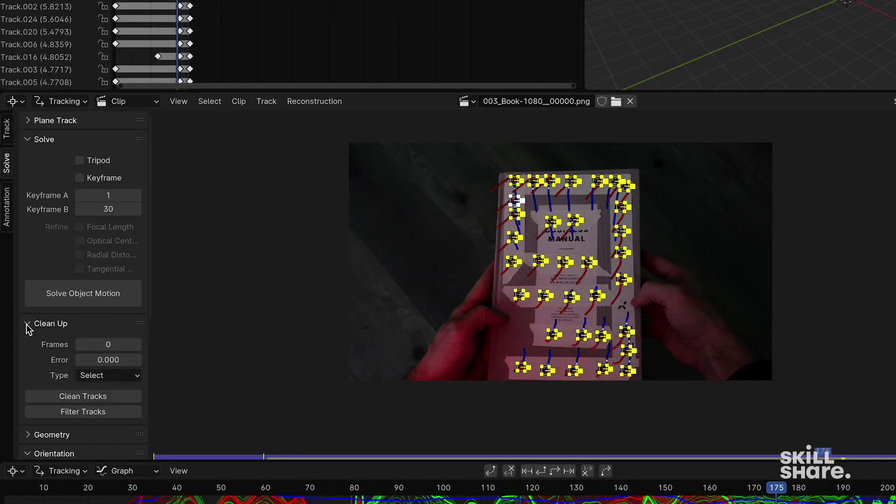
Step: Clean tracks with reprojection error above 10, delete the two bad tracks, and re-solve the object motion
scroll(51, 356, down, 5)
click(77, 286)
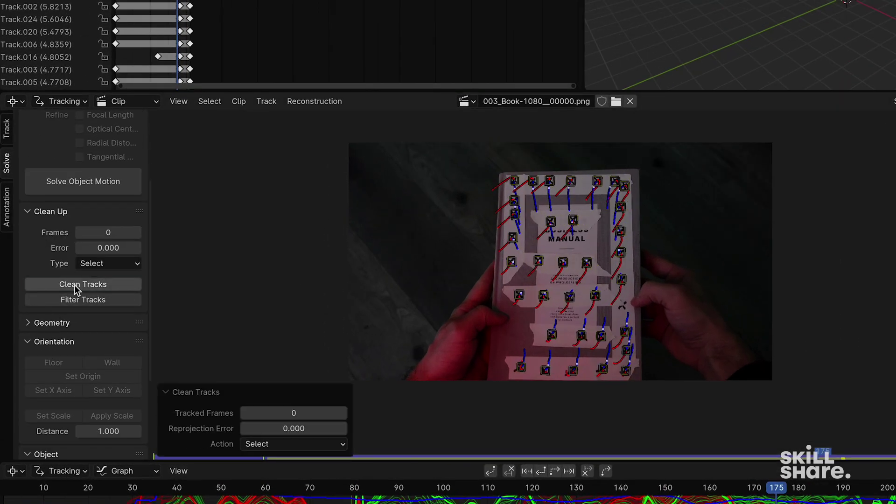
click(301, 429)
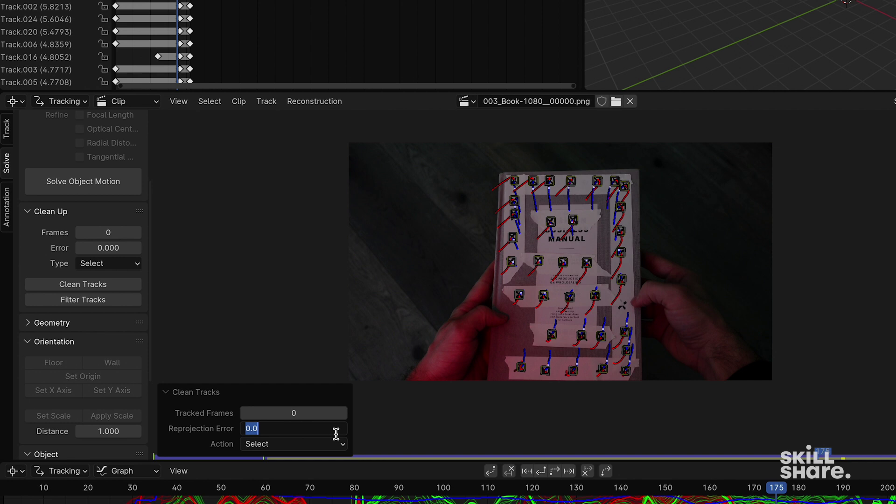
text(10)
key(Return)
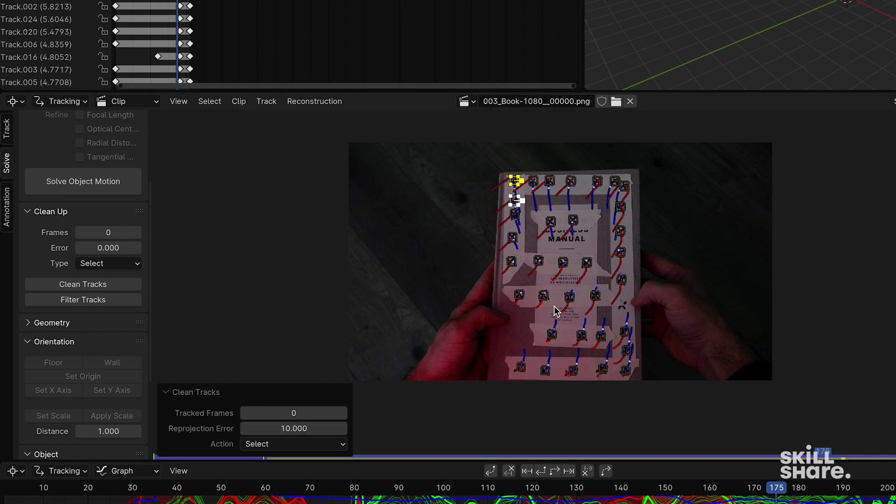
key(x)
click(543, 283)
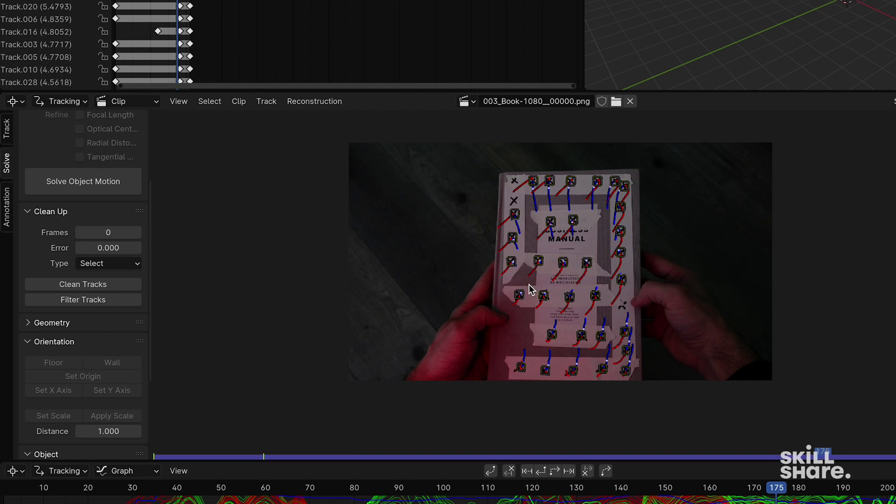
click(84, 182)
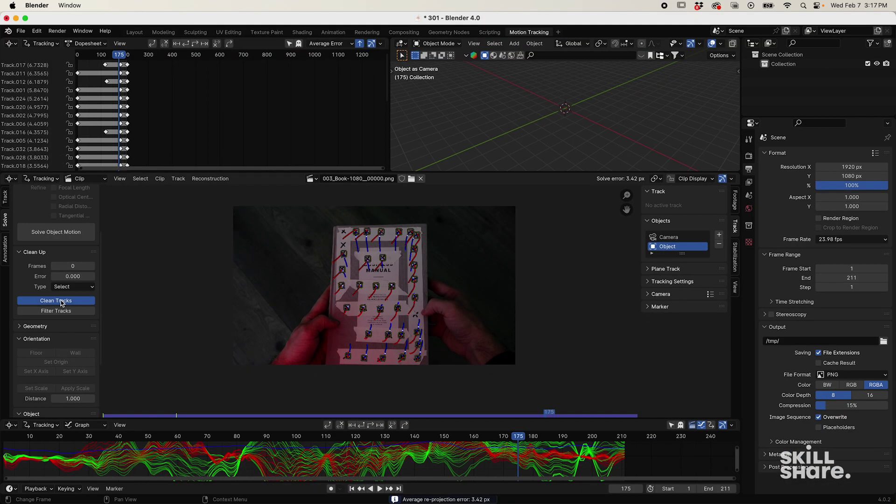
Step: Re-clean at a threshold of 7, then lower it further and re-solve until the error reaches 1.64 px
click(56, 300)
click(204, 397)
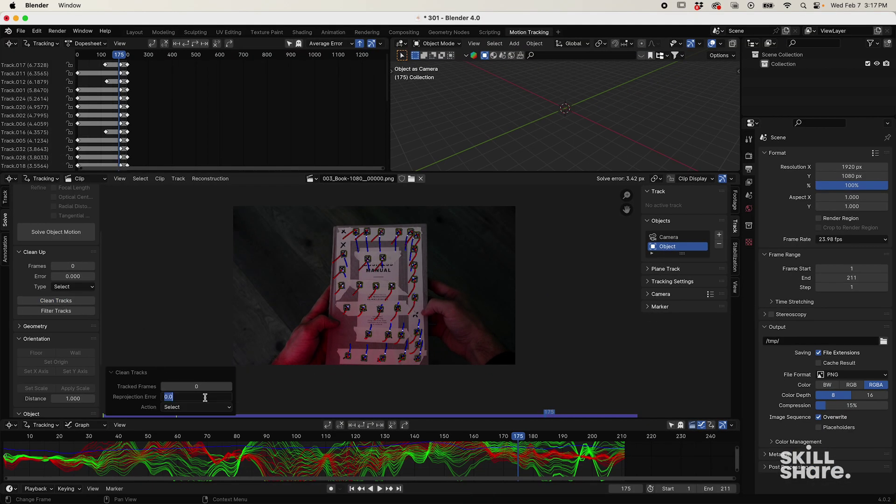
key(Return)
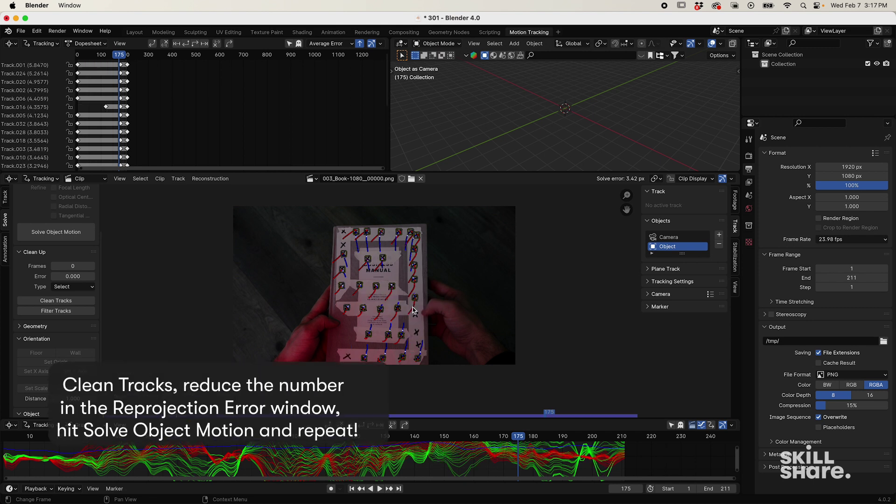
click(59, 232)
click(47, 301)
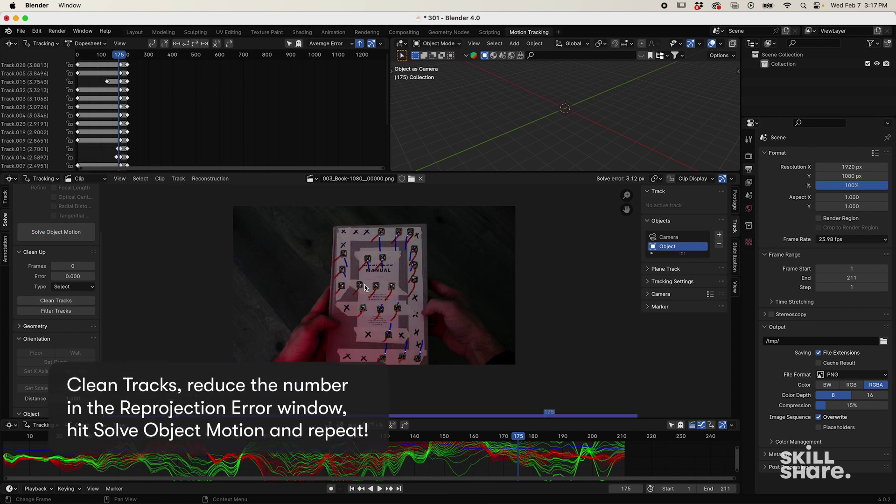
click(56, 232)
drag(203, 398, 182, 398)
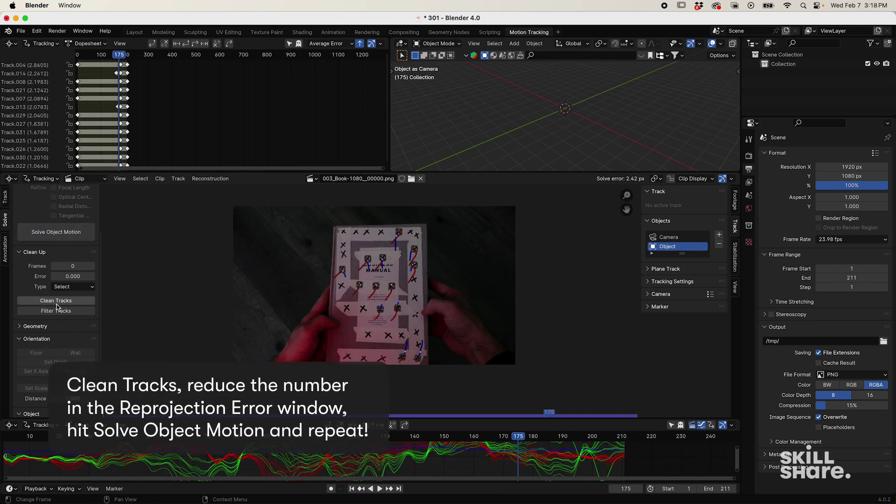
click(56, 232)
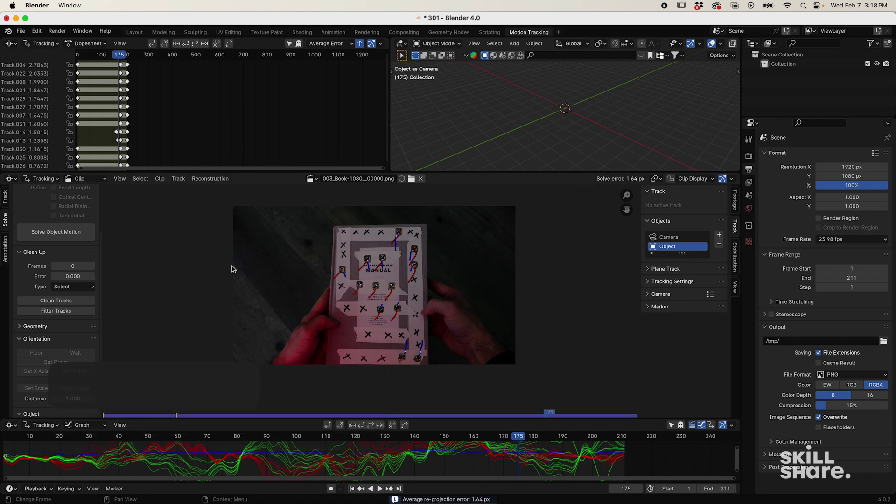
scroll(323, 295, down, 1)
scroll(324, 295, up, 1)
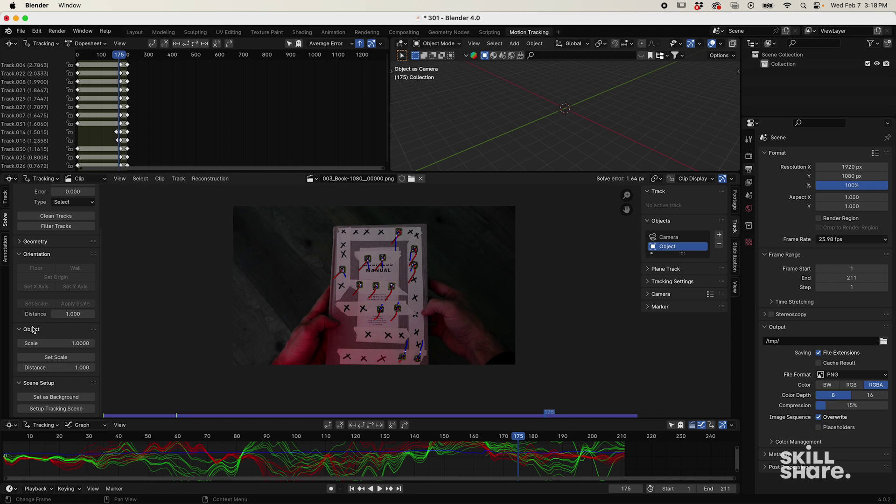
Step: Set up the tracking scene, save 301.blend, and select the camera in the Layout workspace
click(46, 410)
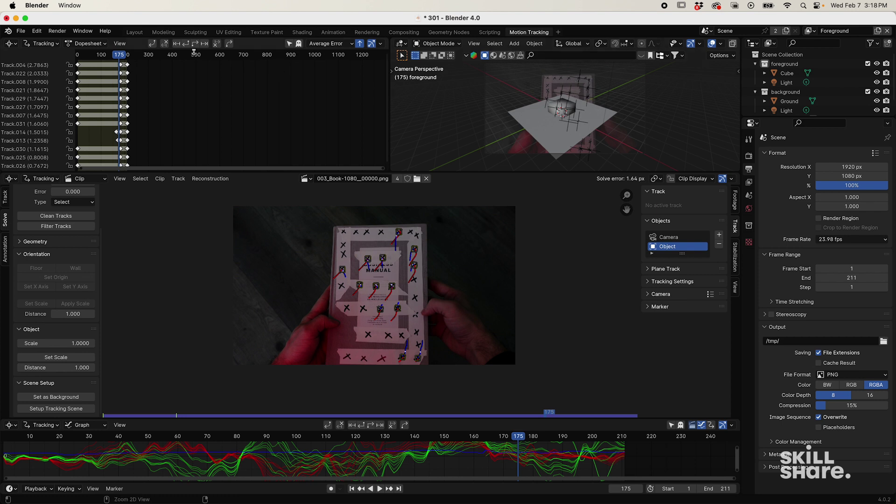
key(super+s)
click(135, 32)
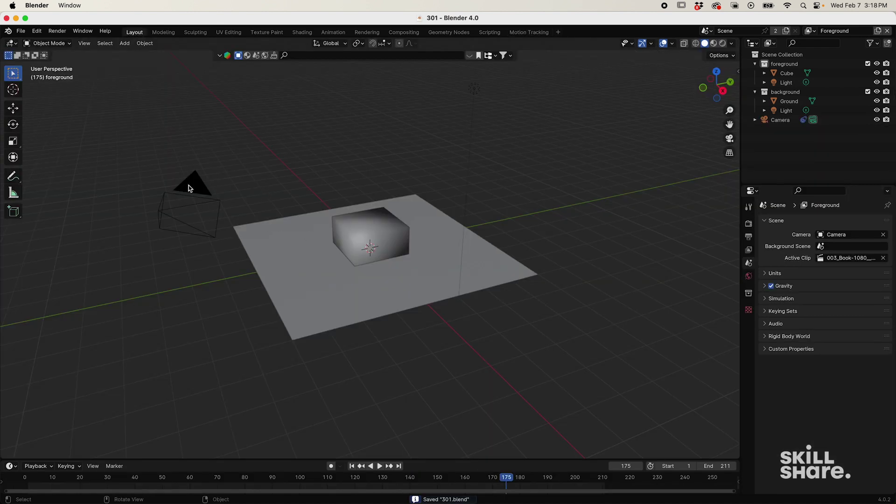
click(190, 188)
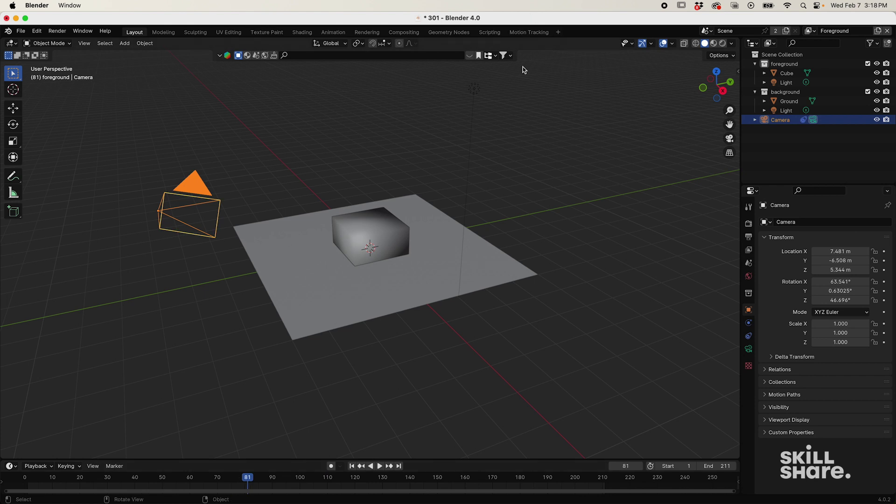
click(668, 46)
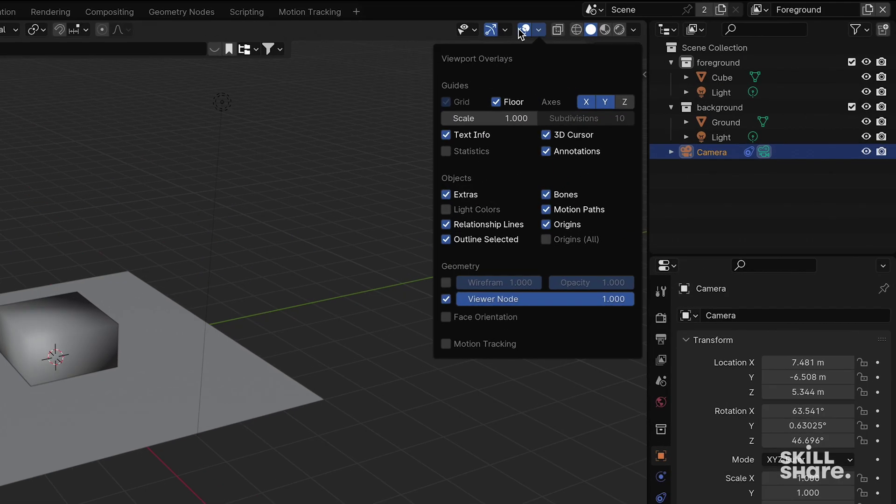
Step: Turn on the Motion Tracking overlay, view the scene from above, and split the 3D view in two
click(519, 29)
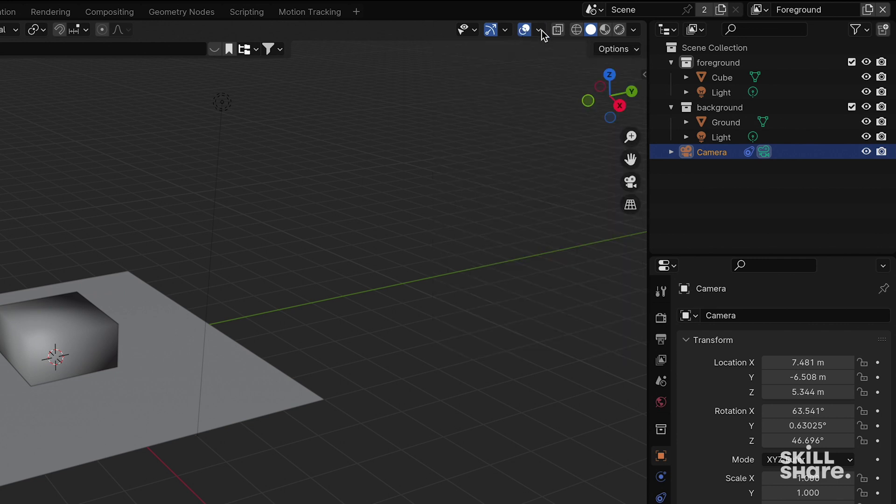
click(541, 30)
click(446, 343)
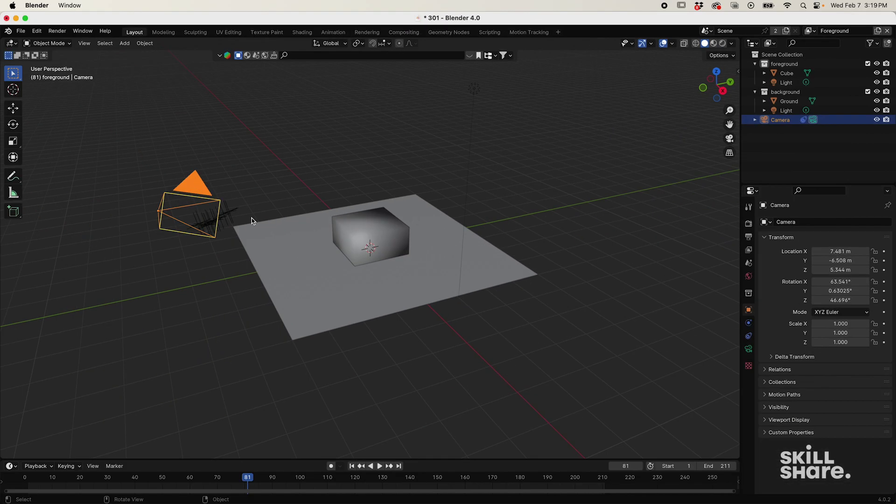
middle_drag(253, 221, 189, 260)
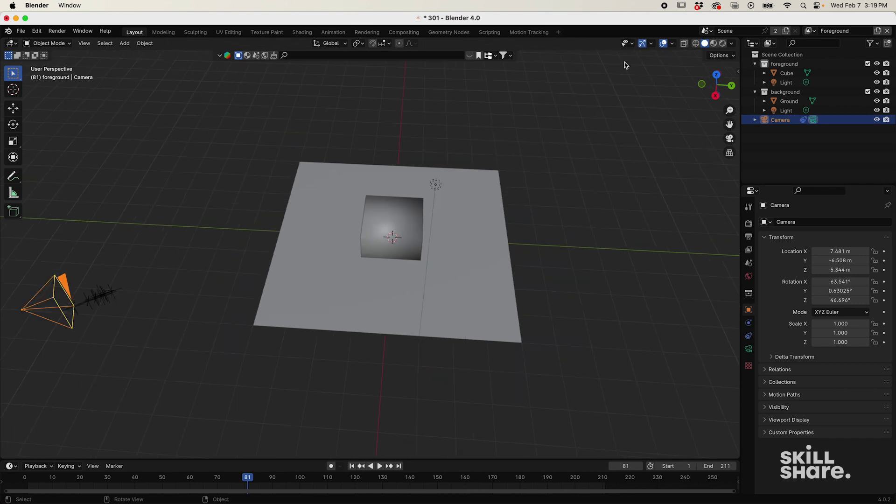
click(672, 44)
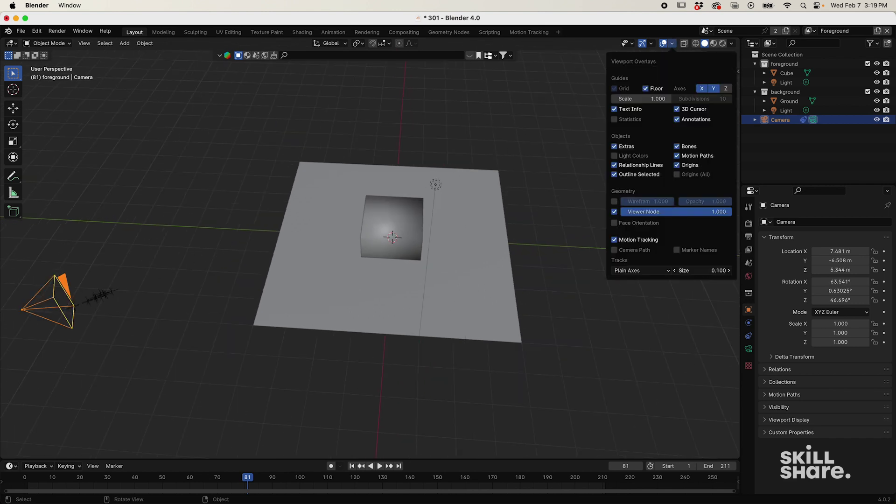
click(192, 227)
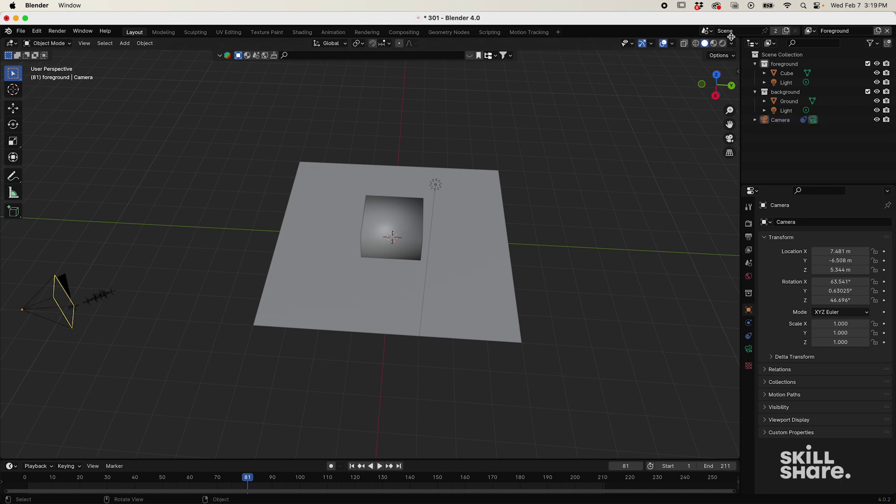
drag(732, 40, 412, 154)
Step: Look through the scene camera in the left view and select the camera in the right view
click(405, 141)
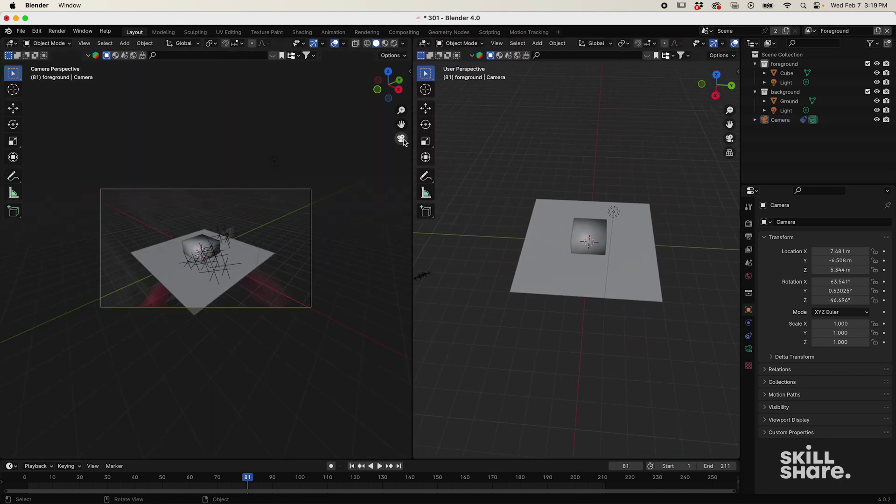
key(Home)
middle_drag(531, 246, 496, 252)
click(451, 204)
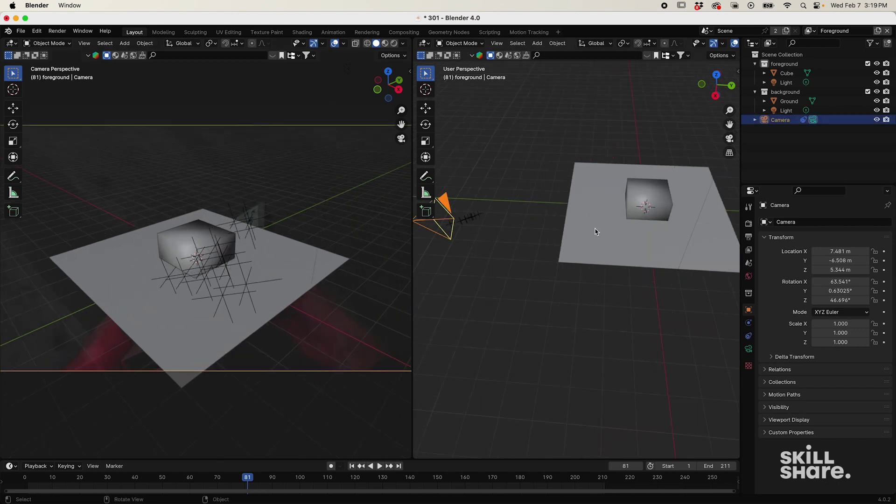
Step: Delete the Ground plane, the Cube and both lights from the scene
middle_drag(672, 261, 651, 236)
click(651, 235)
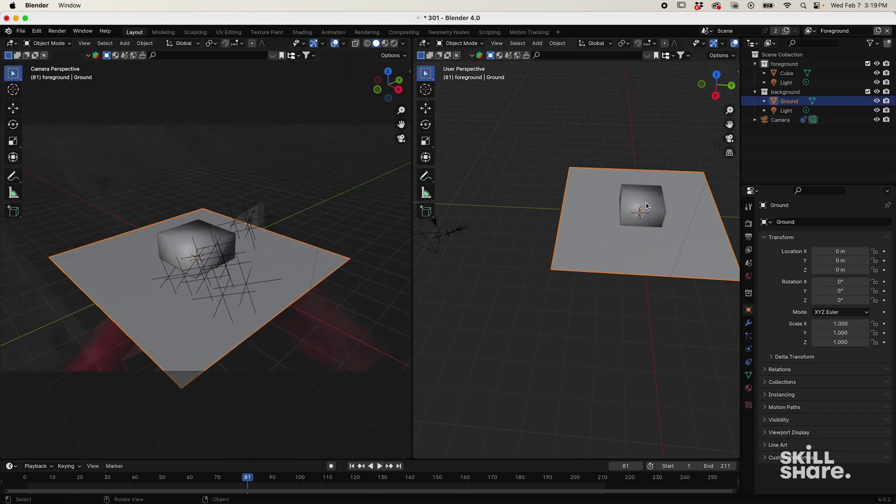
key(x)
click(653, 246)
click(654, 205)
key(x)
click(653, 204)
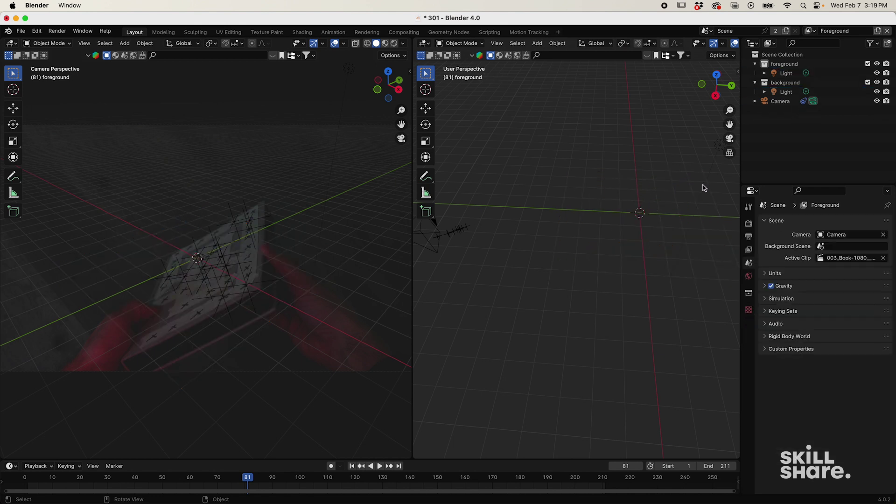
key(a)
key(x)
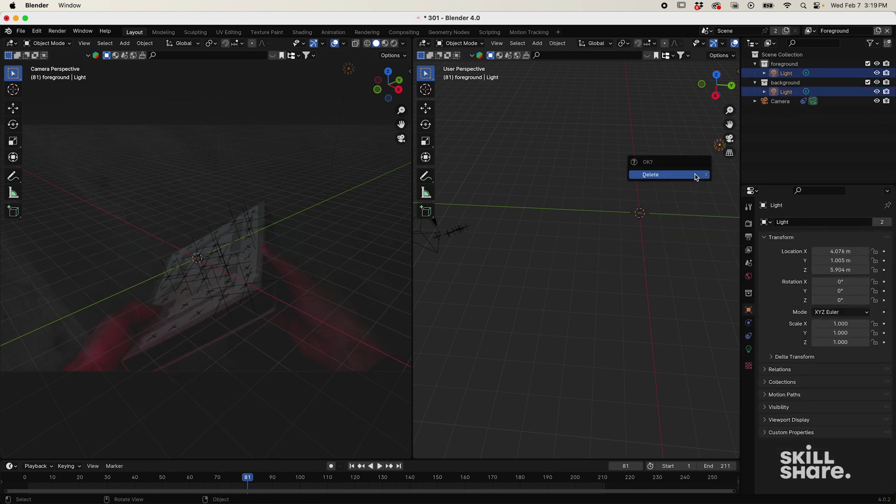
click(696, 177)
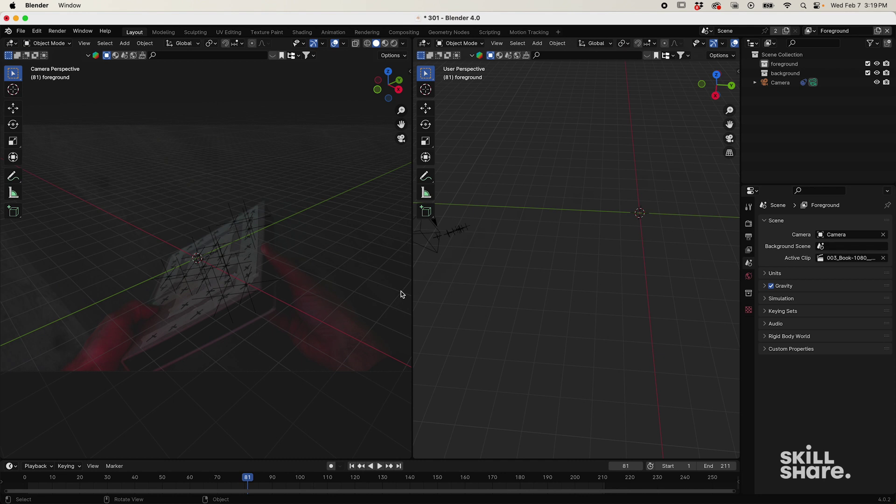
Step: Play and scrub the footage to check the markers follow the book
key(space)
drag(164, 480, 148, 464)
key(space)
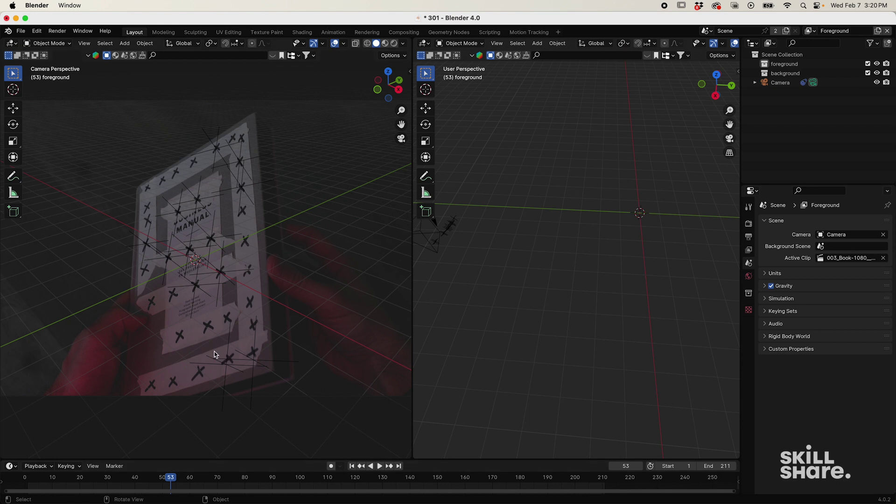
key(space)
drag(83, 478, 168, 478)
key(space)
middle_drag(511, 241, 626, 280)
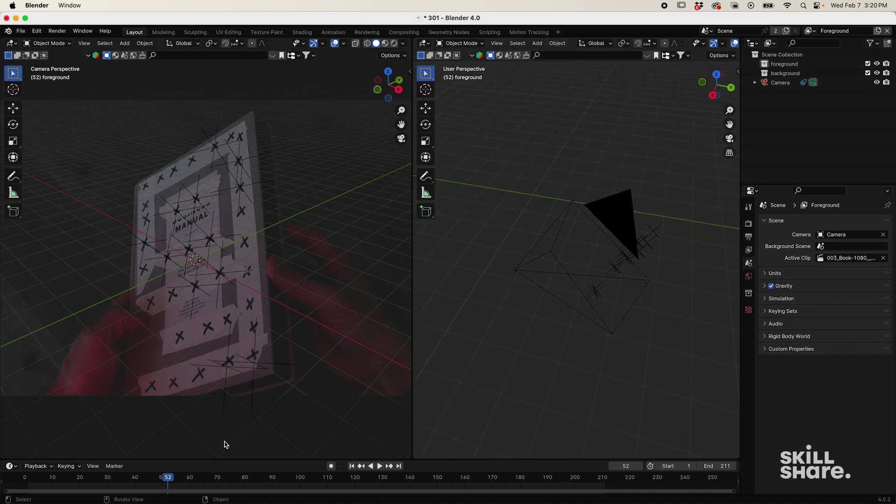
drag(126, 481, 207, 477)
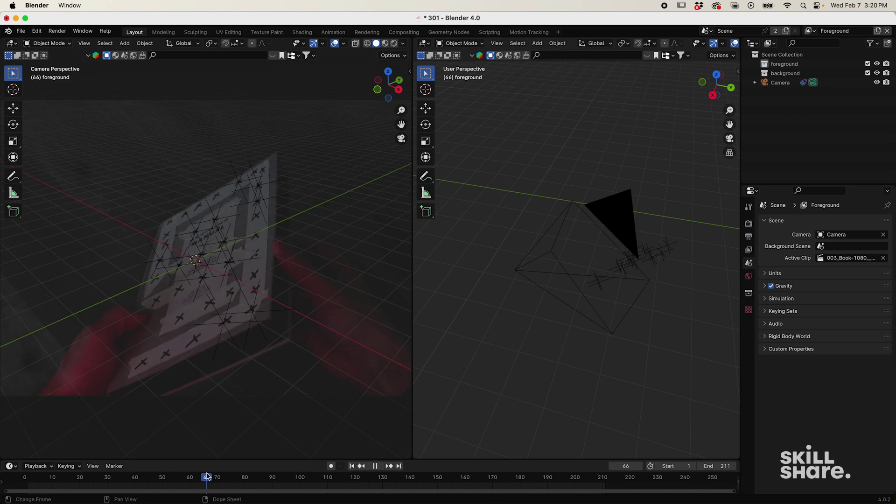
key(shift+a)
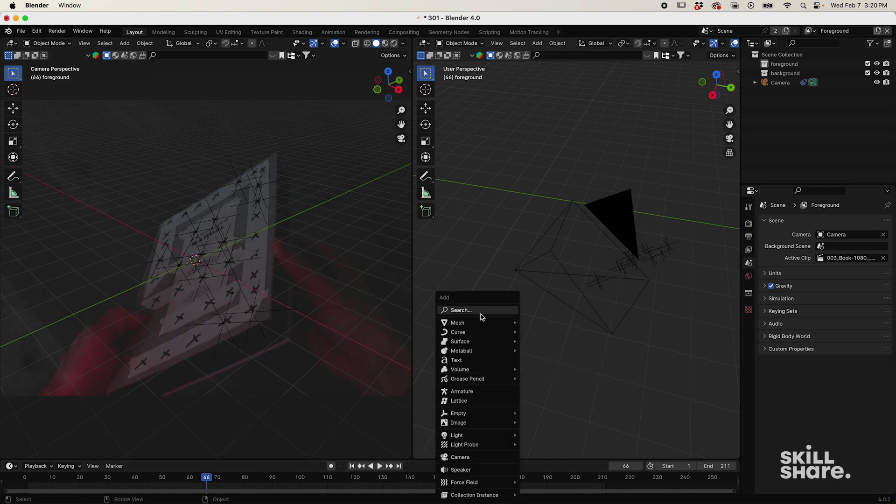
Step: Add a plane and move it up to the camera using the top view
mouse_move(481, 326)
click(577, 323)
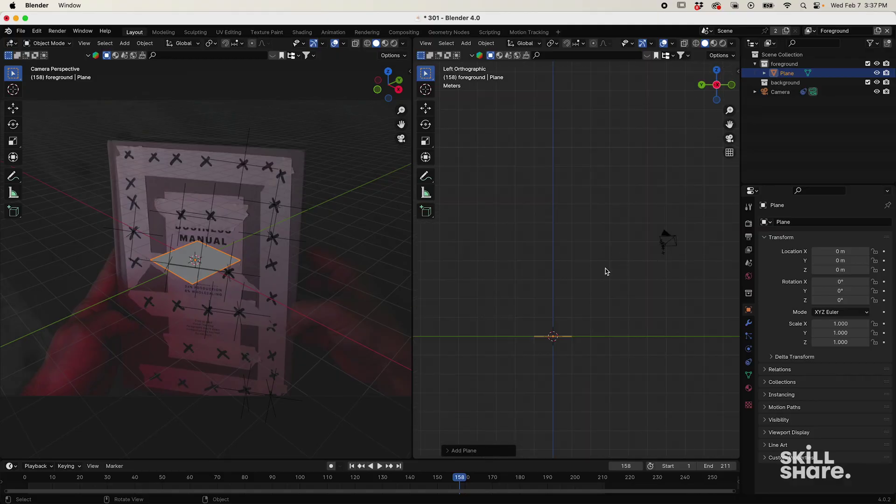
key(g)
click(714, 210)
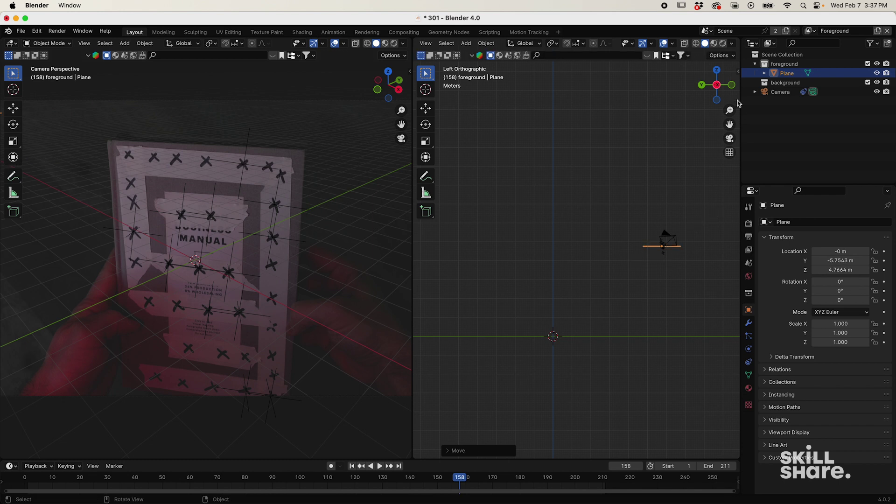
click(719, 78)
key(g)
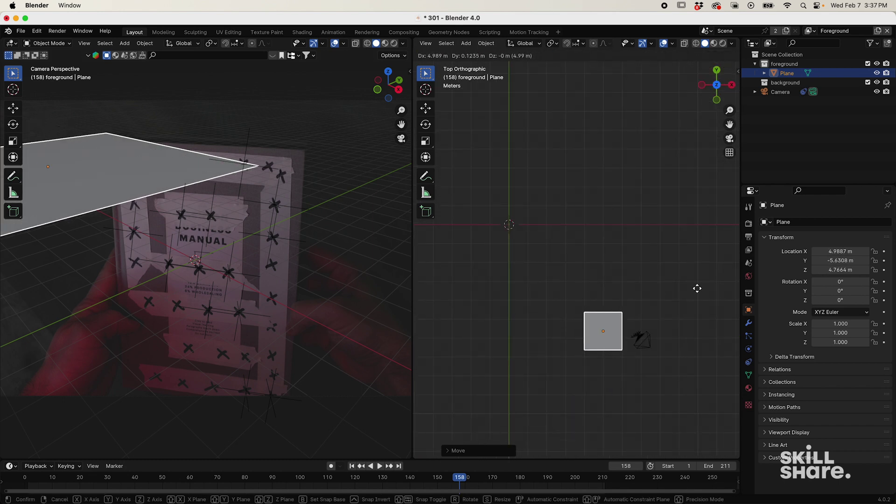
click(725, 292)
Step: In the side view, tilt the plane about X and shift it into place
click(704, 84)
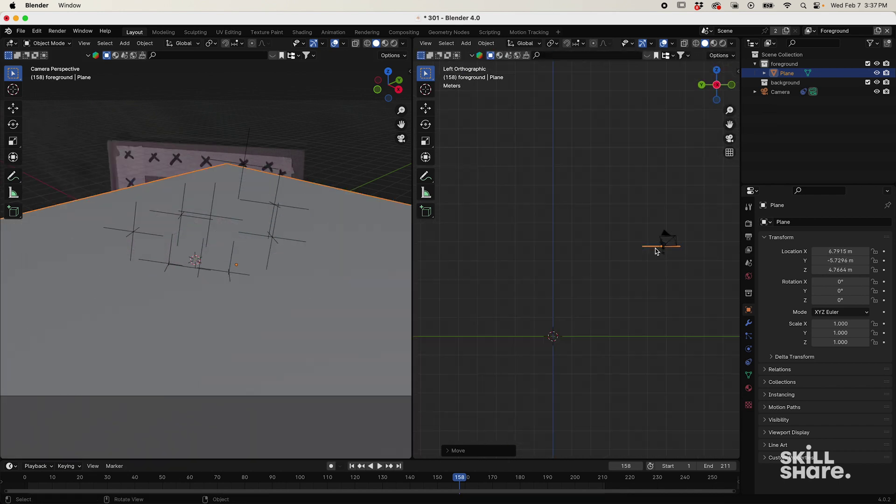
scroll(660, 306, up, 5)
scroll(583, 257, up, 4)
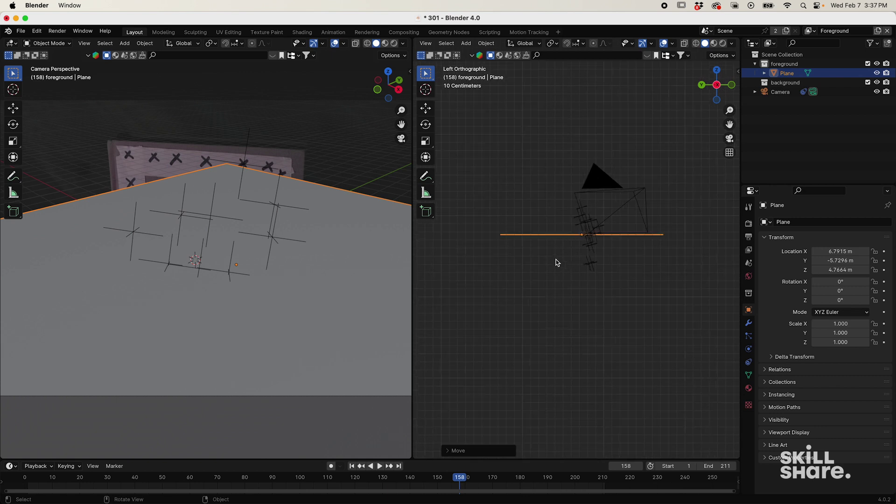
key(r)
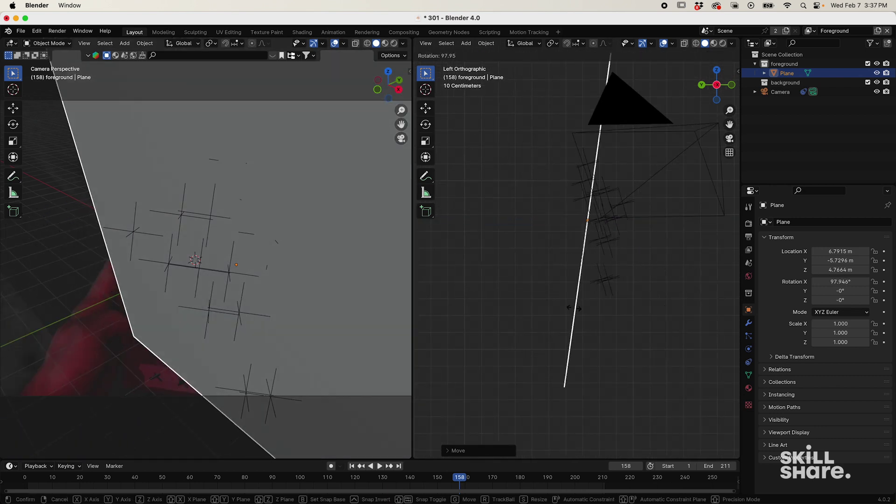
click(603, 297)
key(g)
click(622, 296)
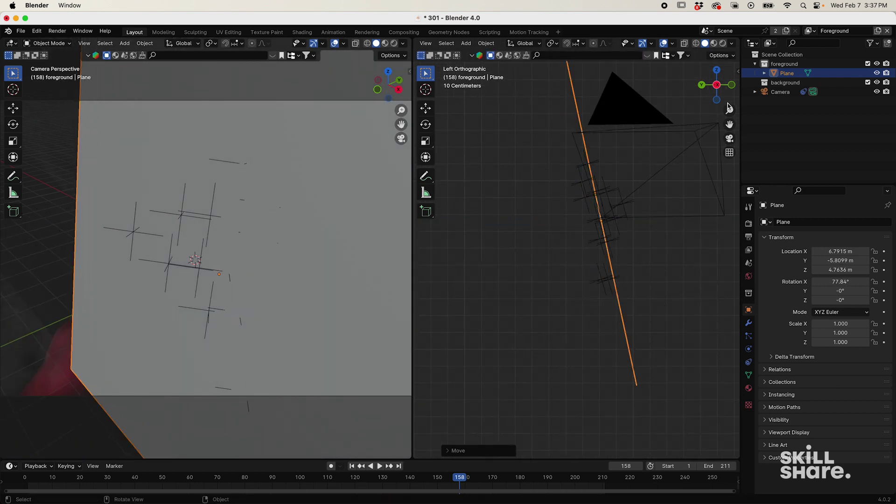
Step: Frame the plane from above and rotate it 22.133° around Z
click(718, 72)
key(KP_Decimal)
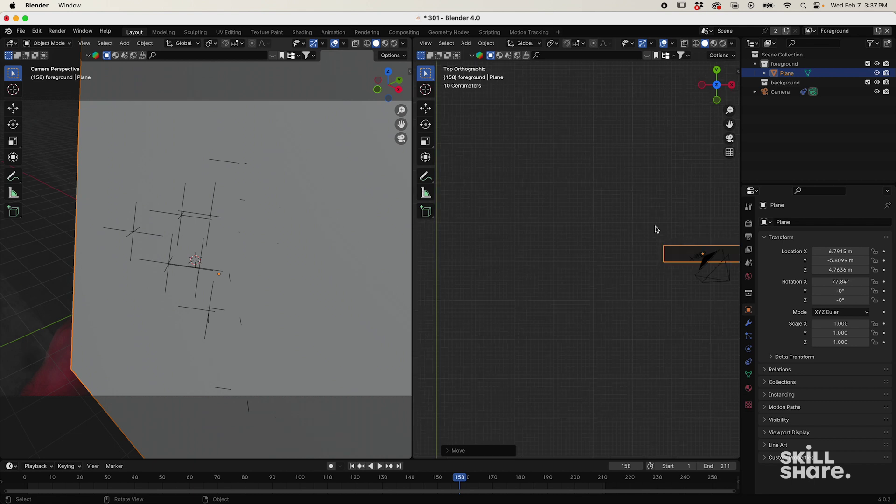
scroll(640, 247, up, 3)
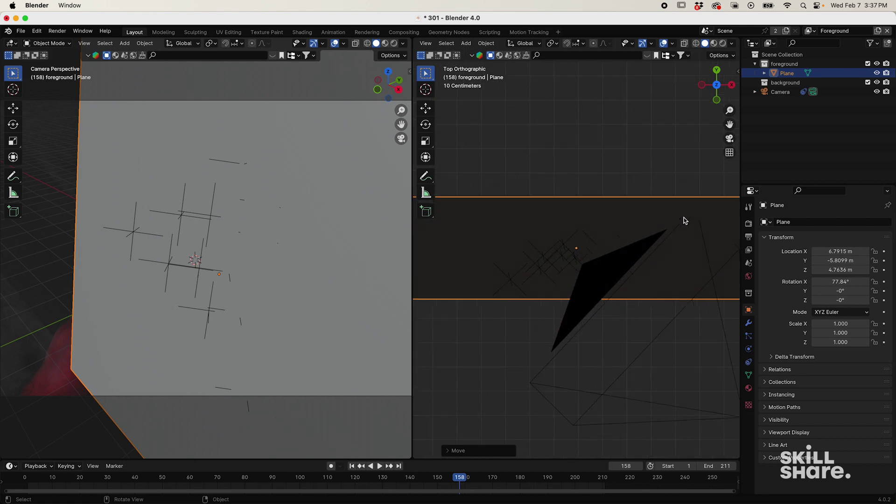
key(r)
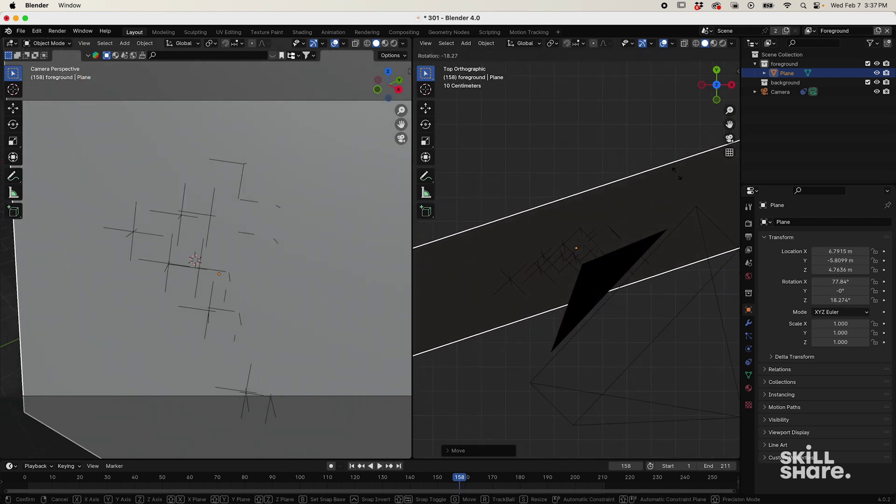
click(647, 215)
scroll(647, 219, down, 3)
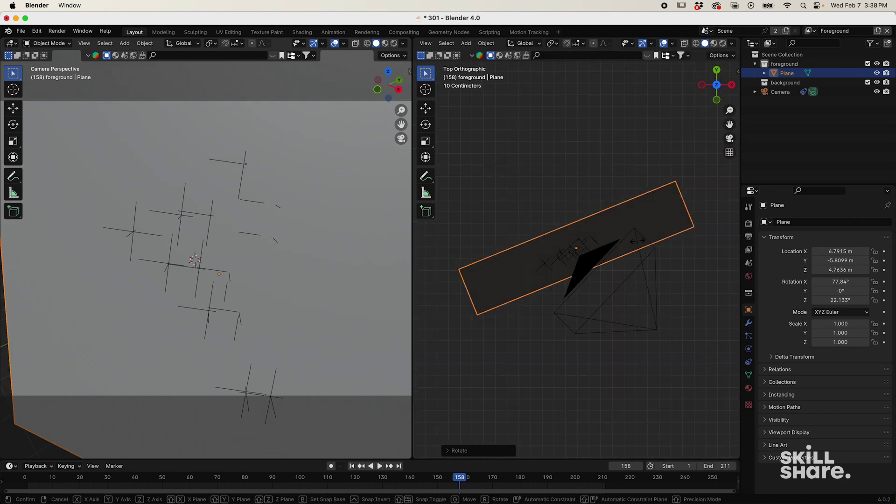
Step: Narrow the plane along its local X axis to a width of 0.224
key(s)
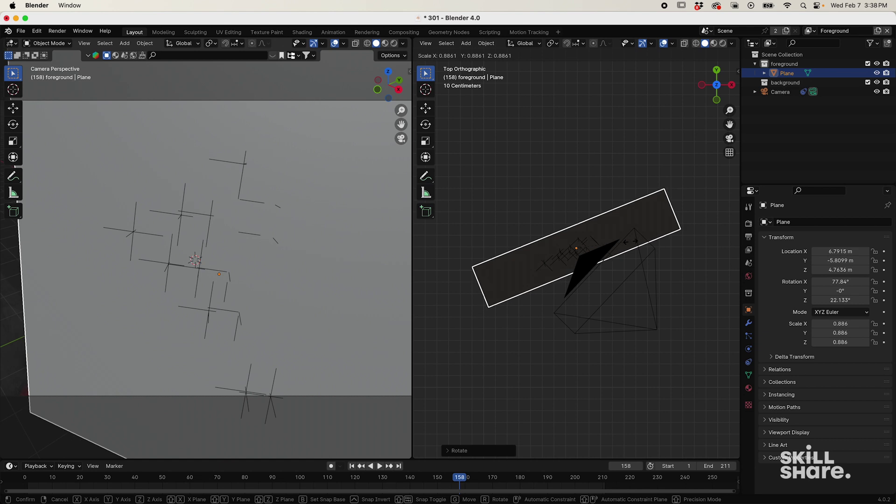
key(x)
key(x)
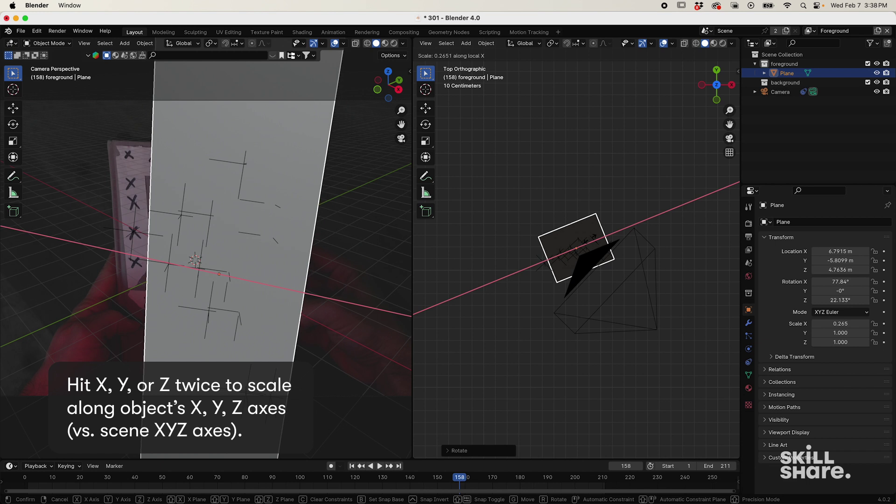
click(614, 235)
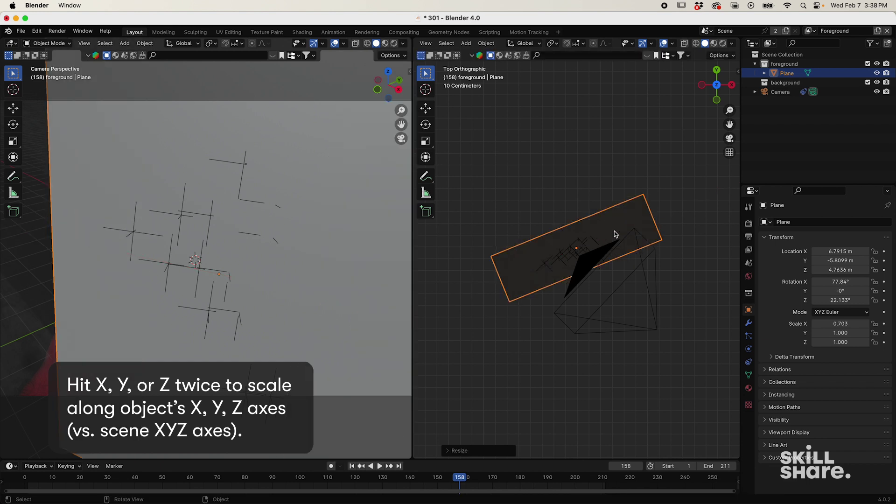
key(s)
key(x)
key(x)
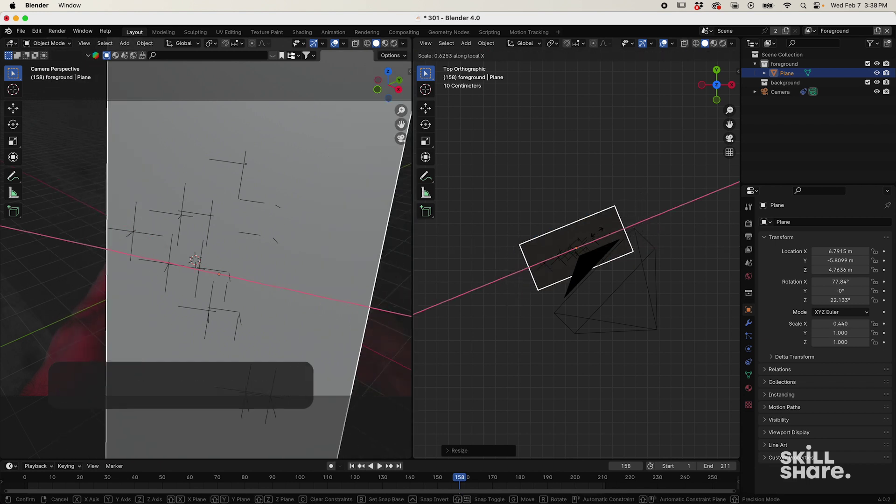
click(578, 247)
Step: Flatten the plane to Z scale -0.067 and set its Y scale to 0.396
middle_drag(579, 220, 612, 292)
key(s)
key(z)
click(575, 246)
key(s)
key(z)
click(579, 280)
key(s)
key(y)
click(604, 250)
Step: Turn the plane around Z to 35.27°, then adjust to 30.32°, and deselect it
key(r)
key(z)
click(617, 288)
key(s)
key(x)
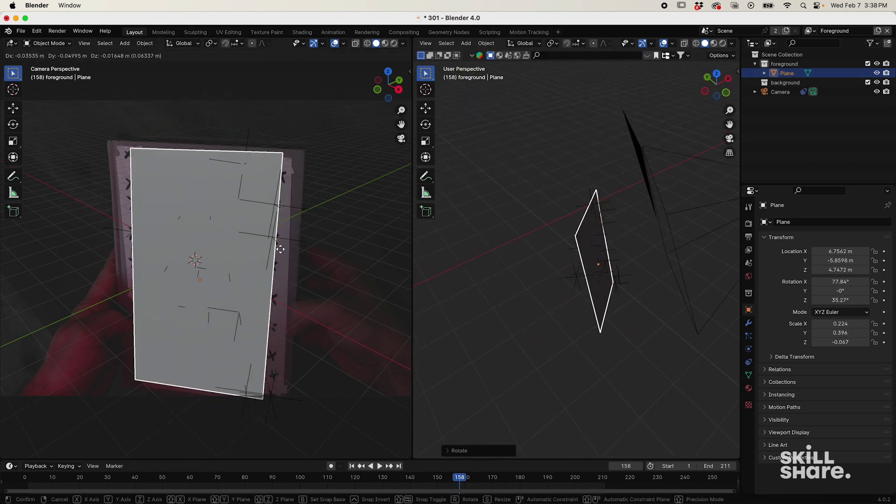
right_click(306, 253)
key(r)
key(z)
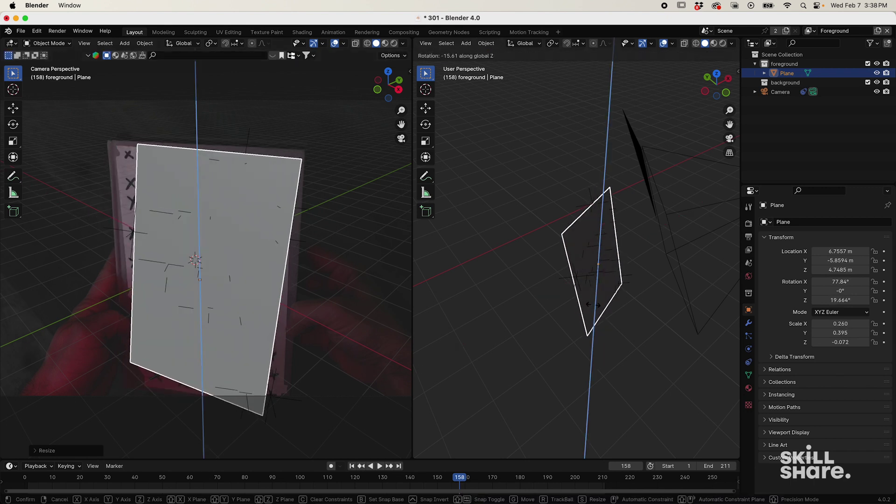
click(524, 327)
scroll(524, 327, down, 4)
click(523, 327)
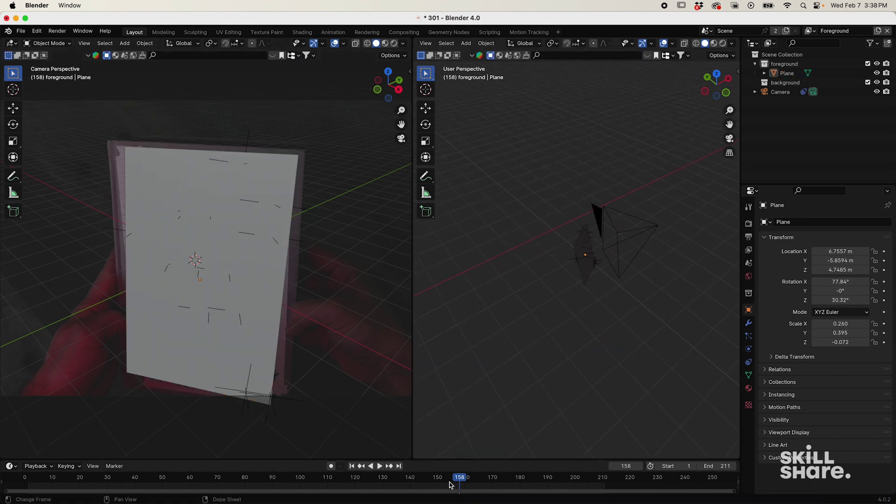
Step: Scrub the timeline to check the fit and settle on frame 158
drag(453, 483, 367, 482)
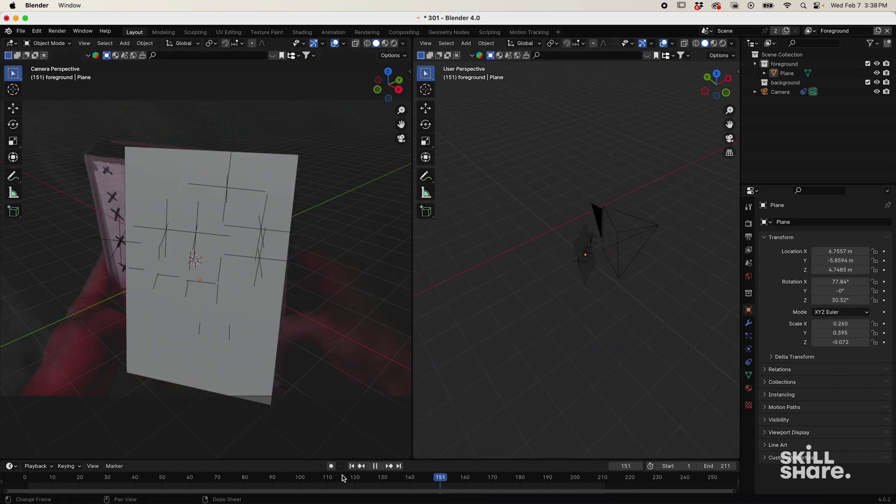
click(463, 483)
mouse_move(466, 503)
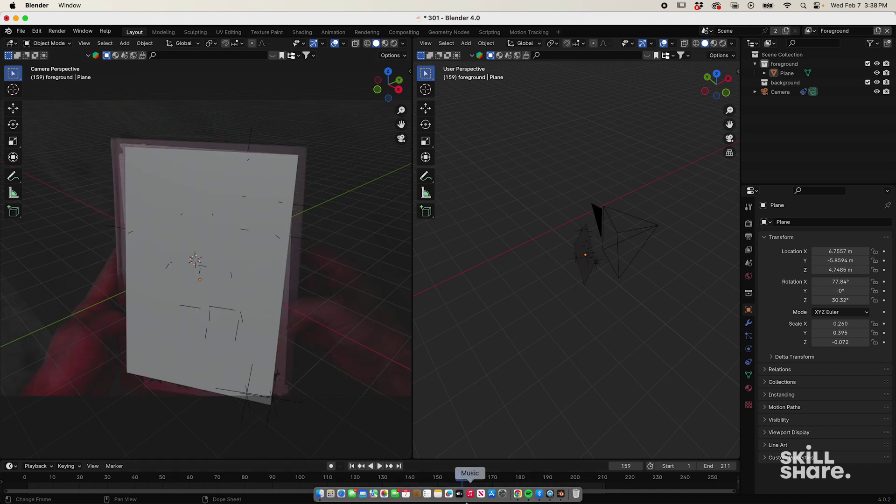
scroll(556, 326, down, 3)
key(Left)
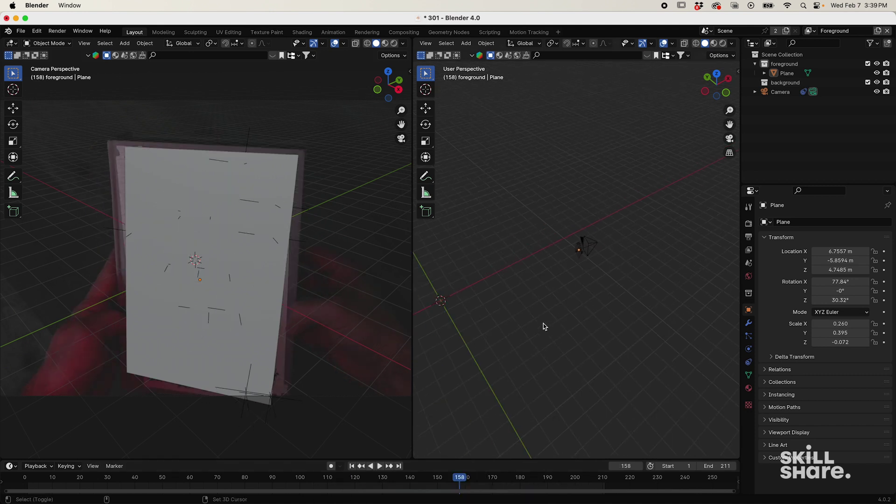
Step: Add a sphere Empty and enlarge it to 2.449
key(shift+a)
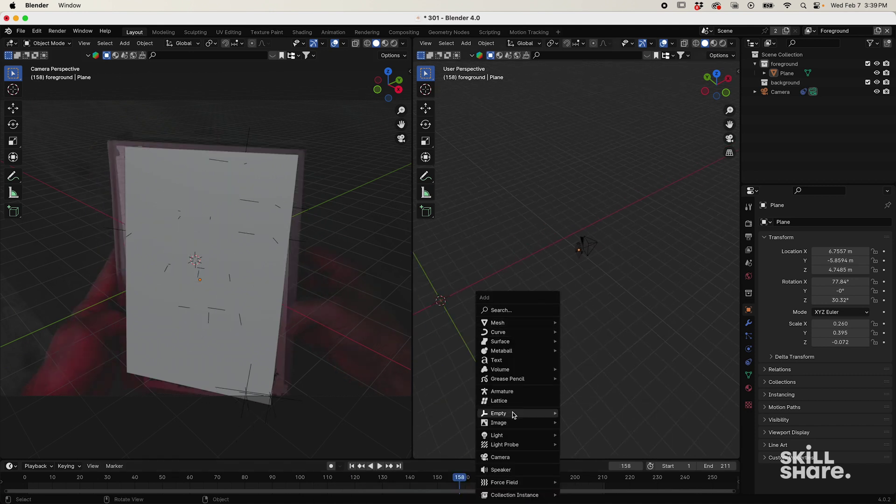
mouse_move(540, 415)
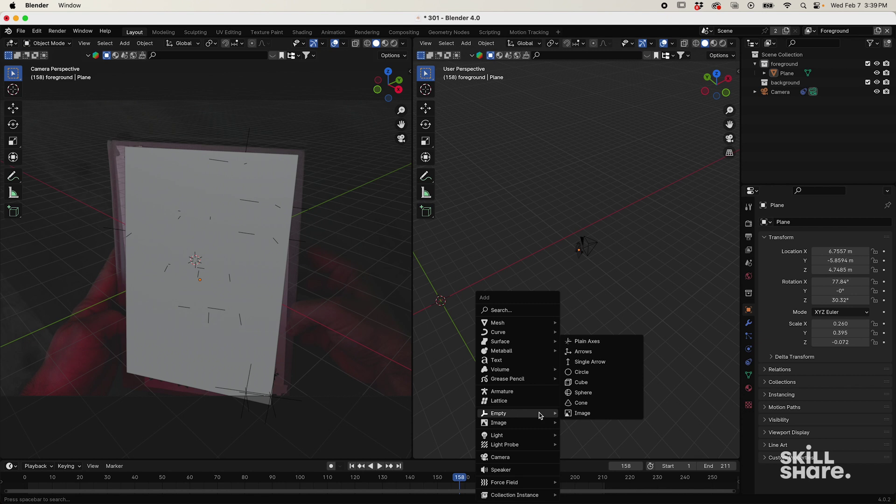
click(583, 393)
key(s)
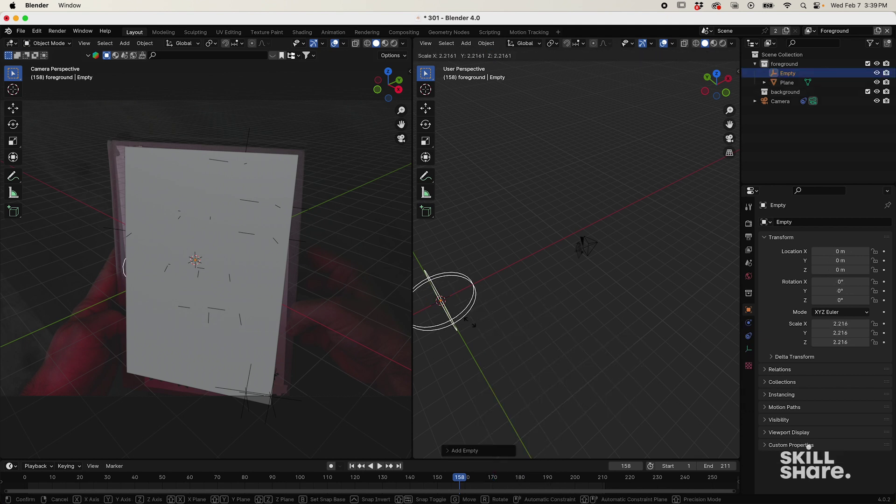
click(487, 309)
Step: Move the Empty onto the plane in front and top views and scale it to 0.654
click(727, 95)
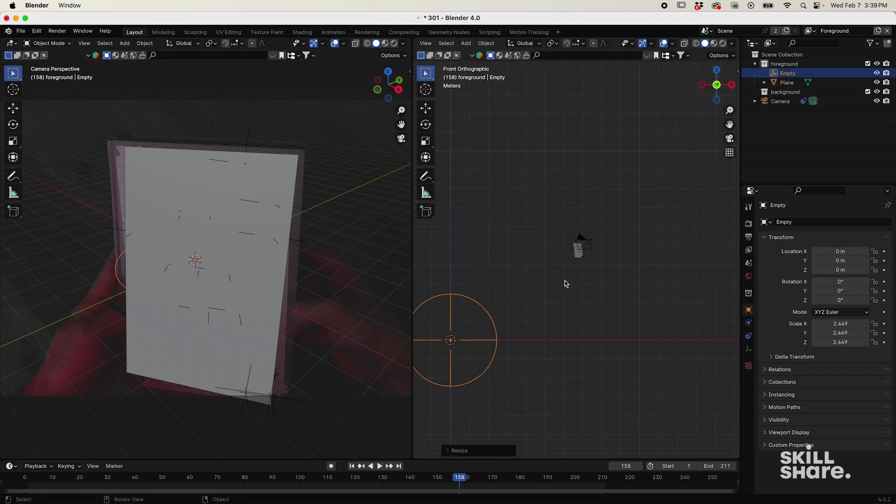
key(g)
click(637, 229)
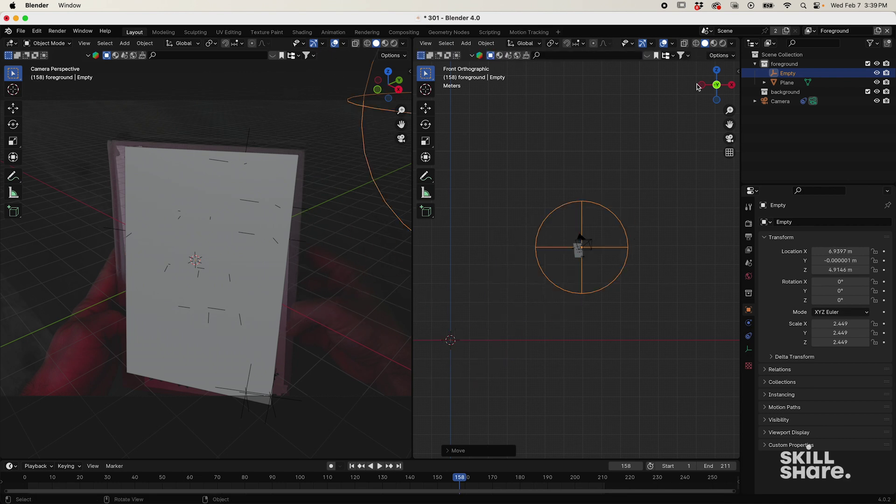
click(717, 75)
key(g)
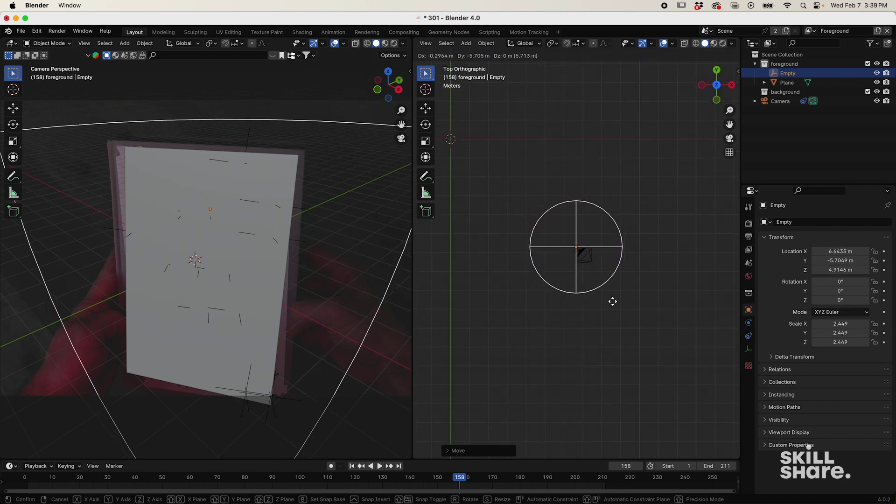
click(614, 303)
scroll(612, 304, up, 4)
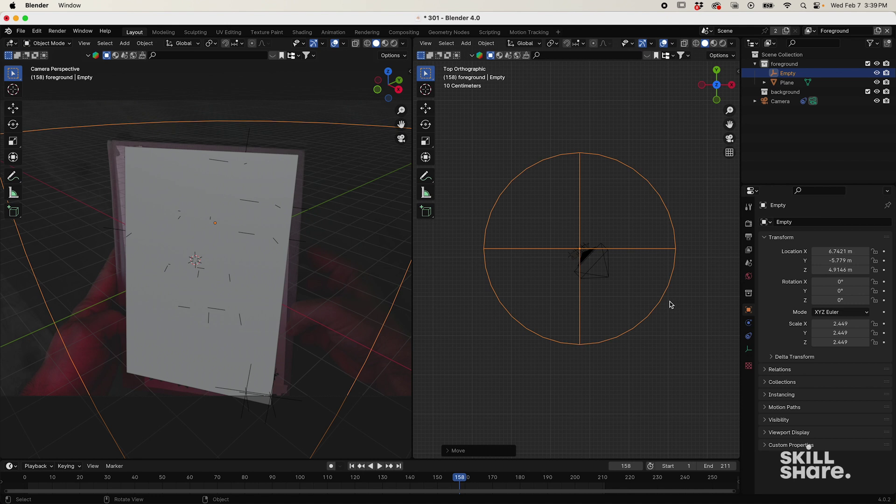
key(s)
click(589, 307)
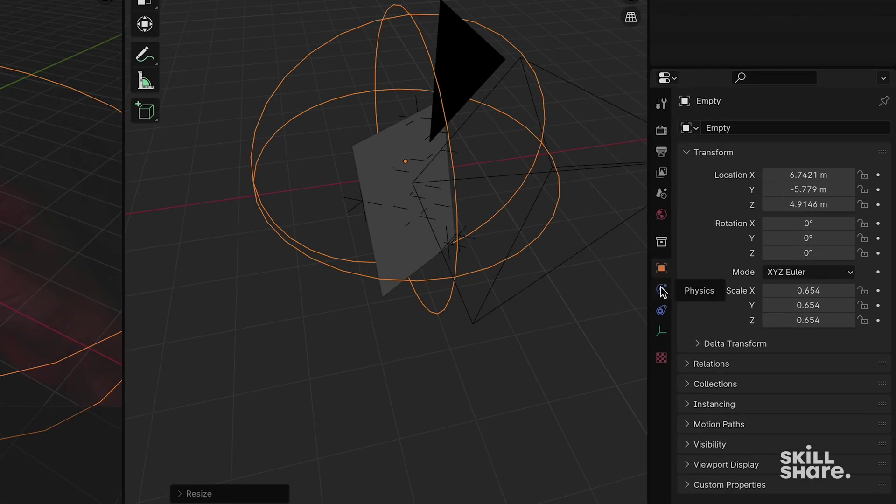
Step: Add an Object Solver constraint with Object 'Object' and Camera 'Camera', then Set Inverse
click(749, 337)
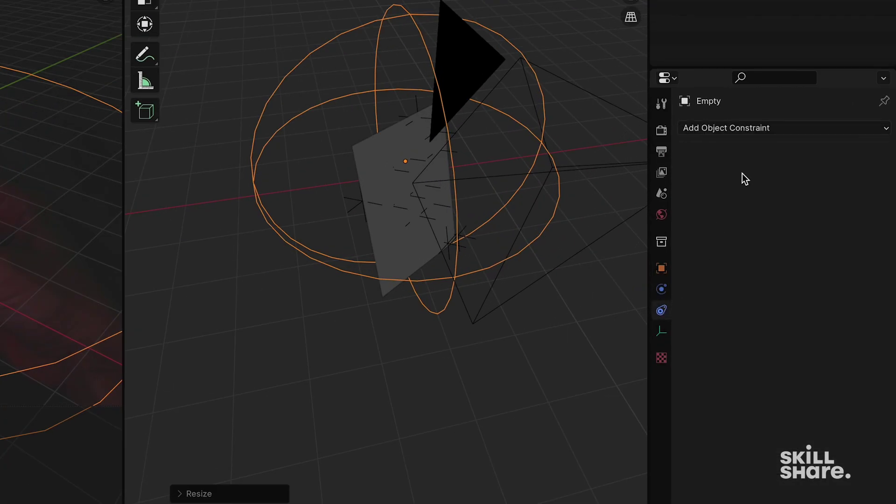
click(725, 128)
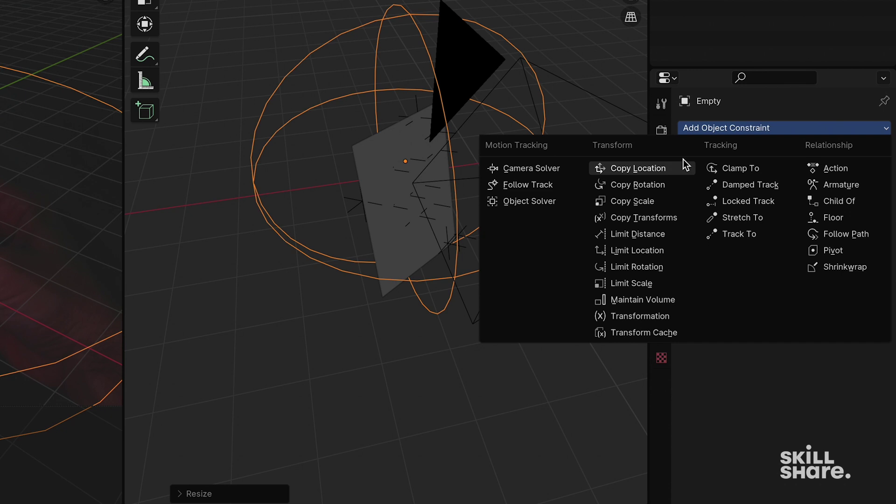
click(538, 203)
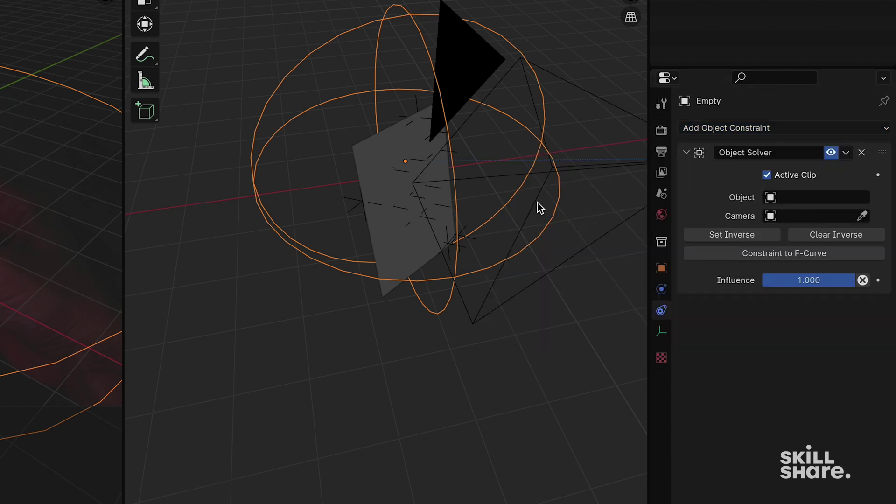
click(786, 198)
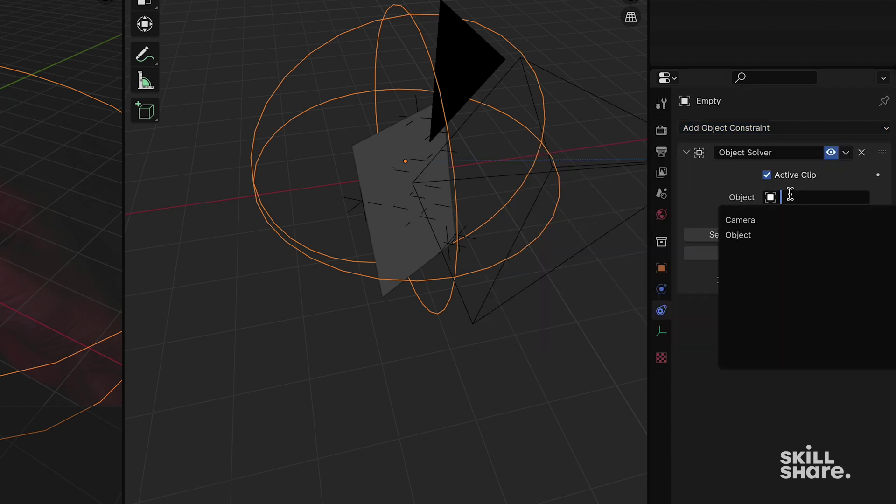
click(761, 235)
click(785, 217)
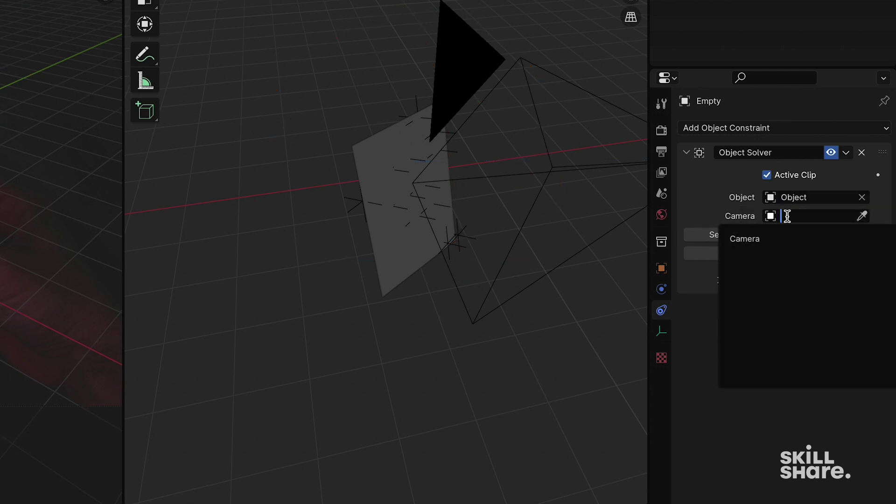
click(762, 240)
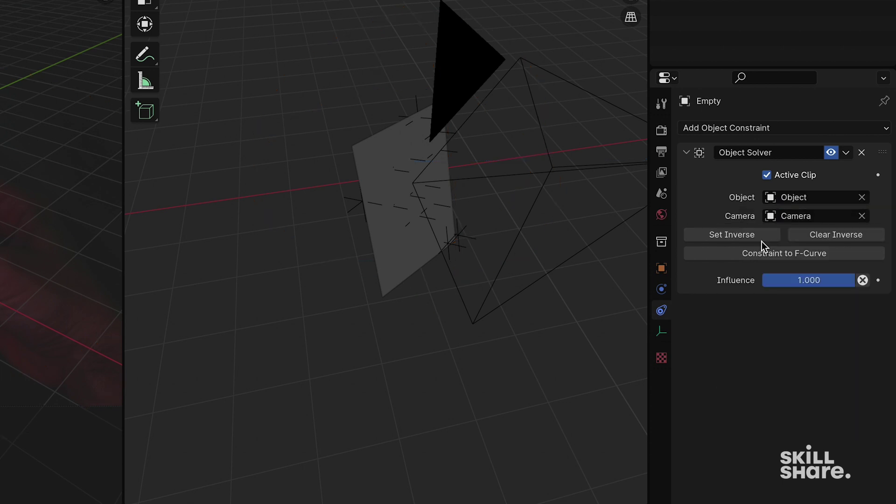
click(726, 234)
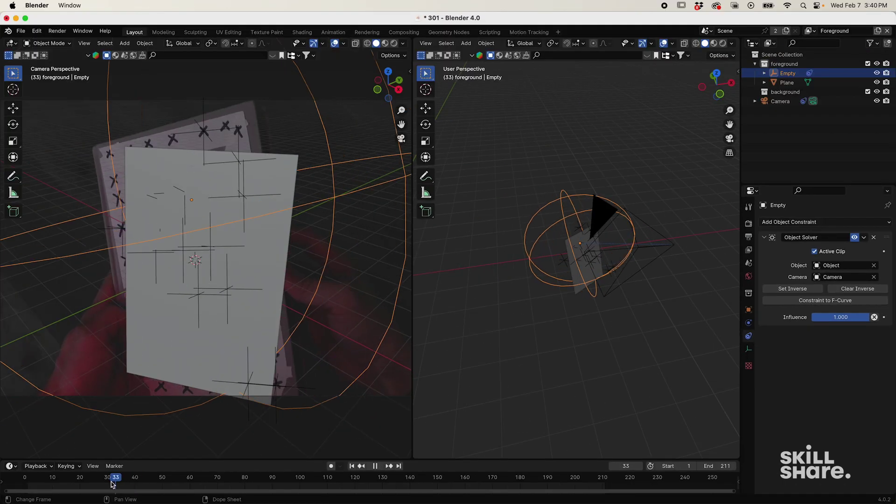
Step: Parent the Plane to the Empty with the Empty as active object
drag(111, 482, 461, 492)
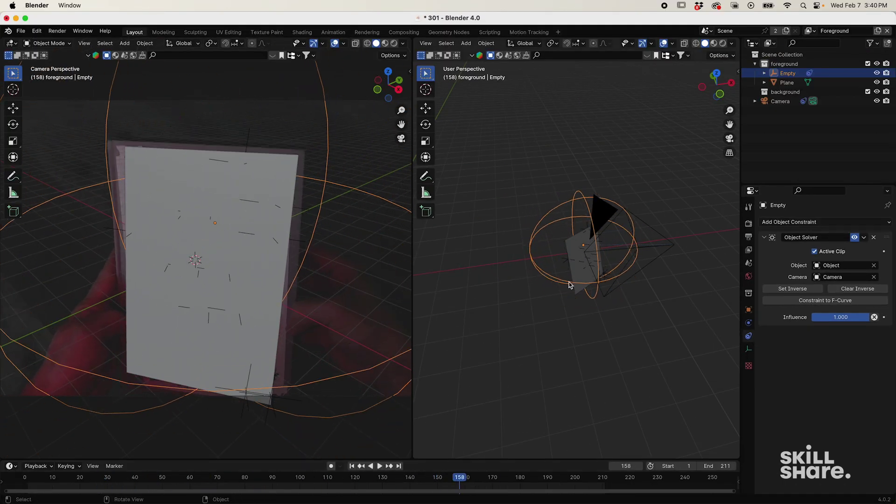
click(574, 244)
shift+click(570, 206)
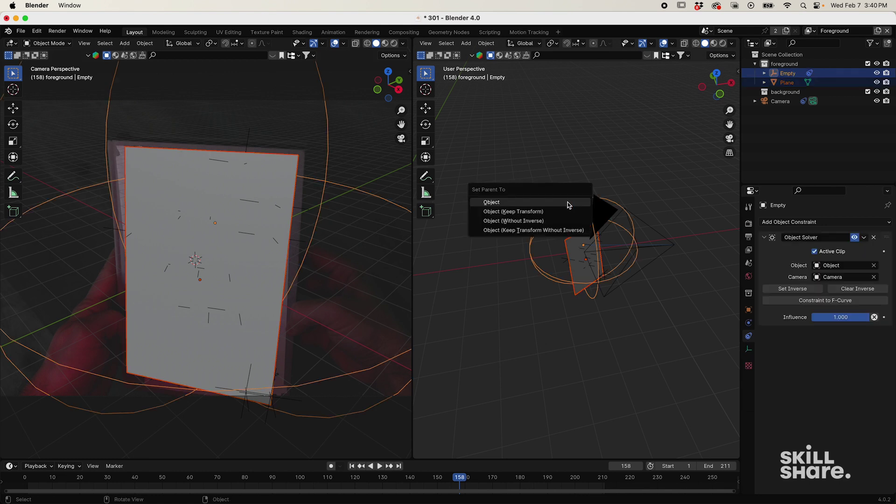
click(567, 203)
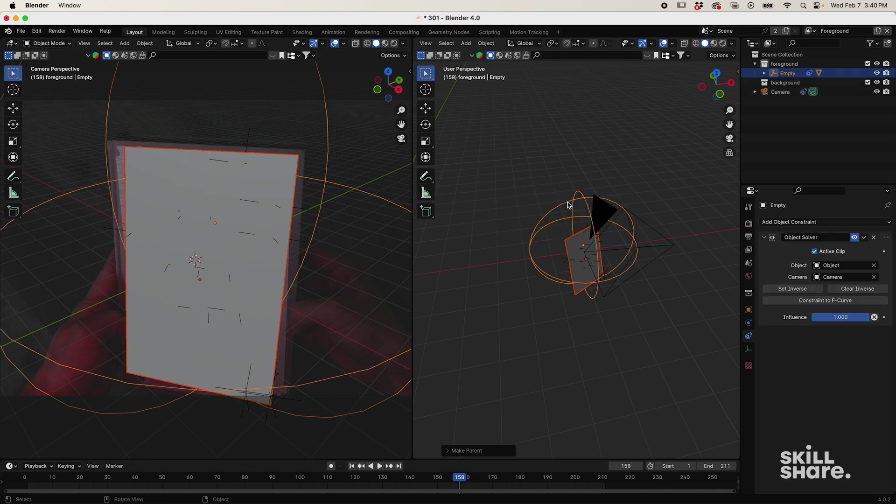
click(570, 241)
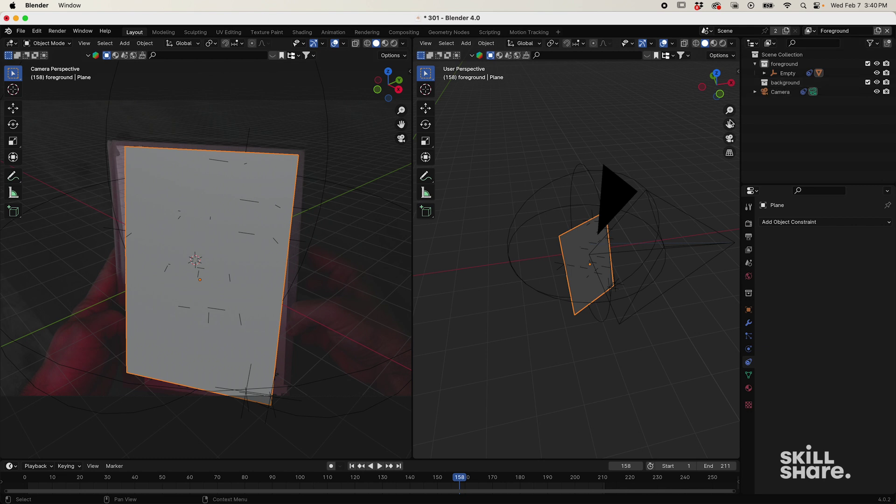
click(563, 178)
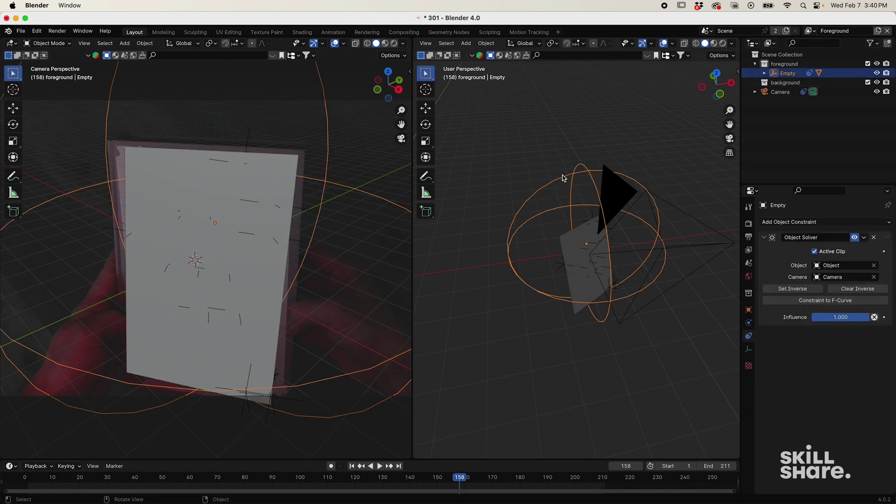
Step: Play the animation from an earlier frame to check the Plane follows the book
click(148, 481)
key(space)
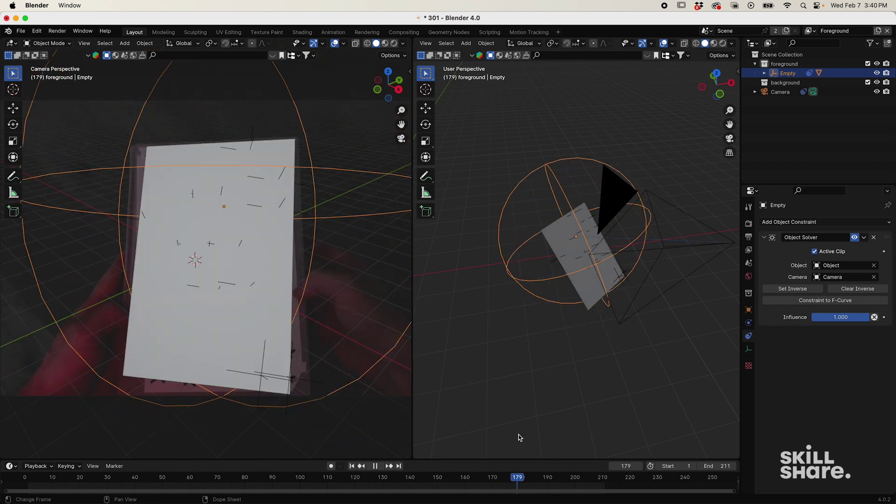
key(Escape)
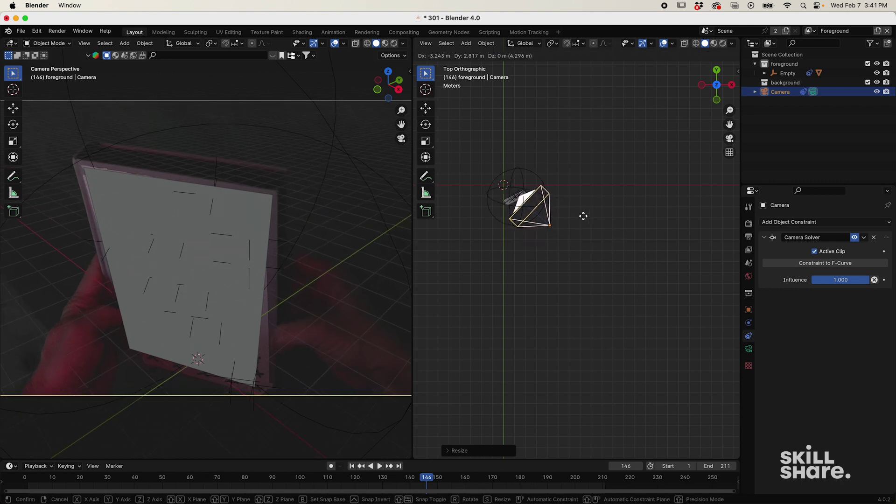
Step: Confirm the camera's new position, orbit the right view to a new angle, and bring up the Add menu
click(583, 216)
middle_drag(583, 216, 627, 181)
middle_drag(509, 334, 553, 288)
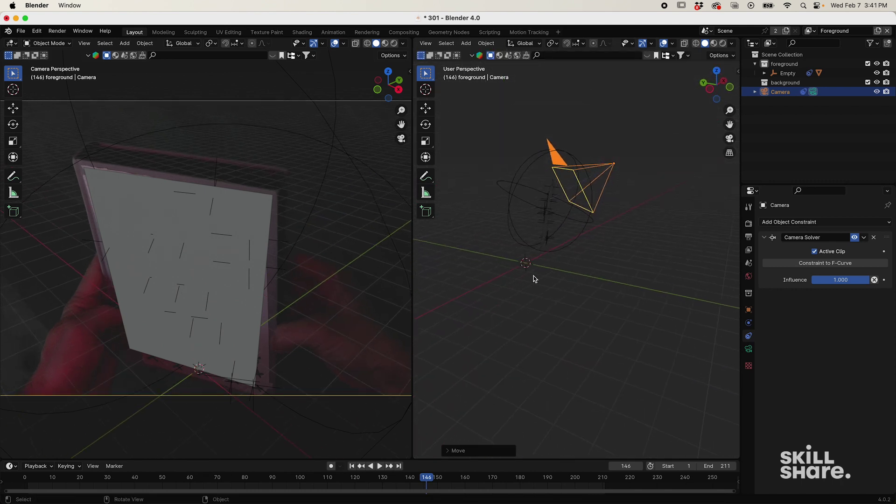
key(shift+a)
Step: Add a Suzanne monkey, move it in front of the book and shrink it
mouse_move(533, 279)
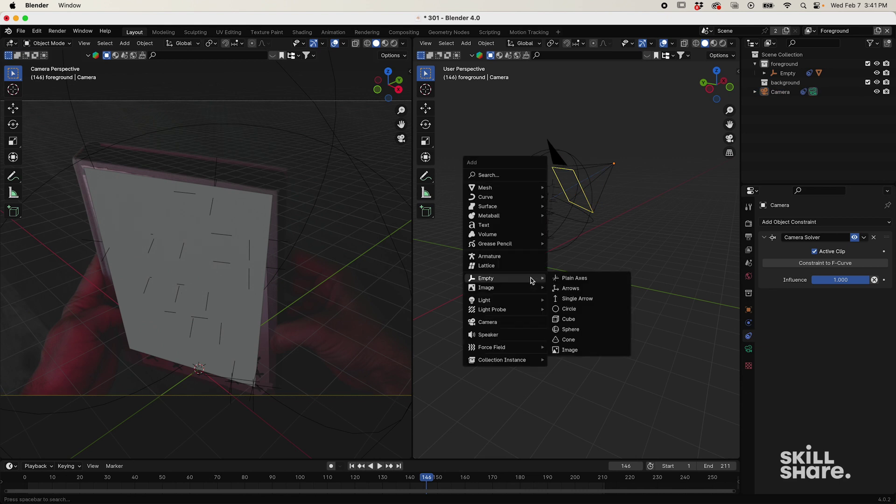
mouse_move(507, 190)
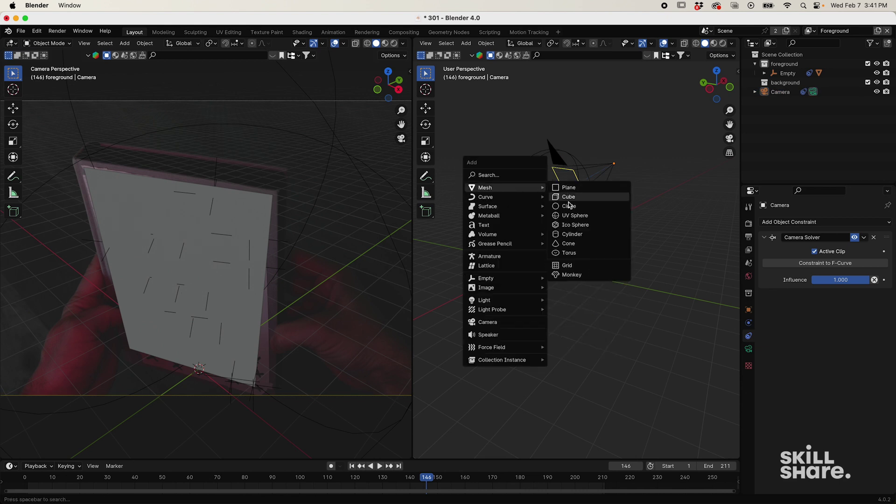
click(568, 276)
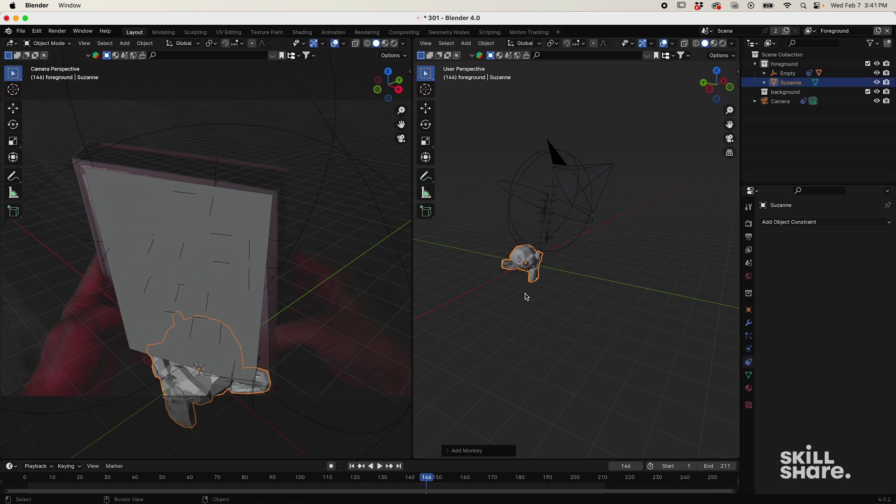
key(g)
click(578, 234)
scroll(578, 234, down, 5)
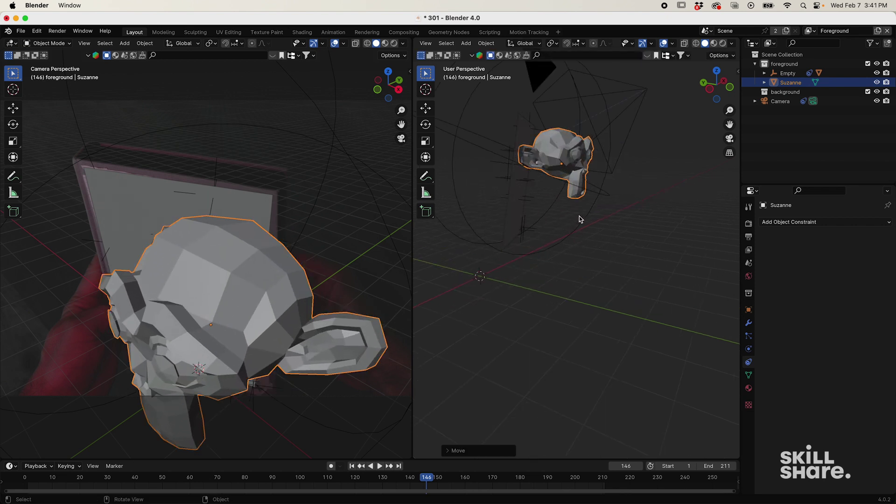
key(s)
click(564, 225)
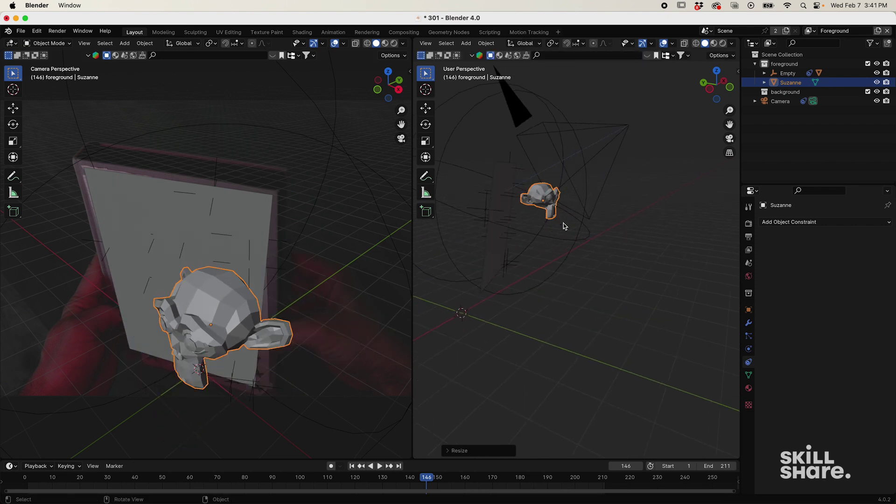
key(g)
click(547, 242)
Step: In front view, move Suzanne onto the plane and rotate it around the Z axis
click(730, 90)
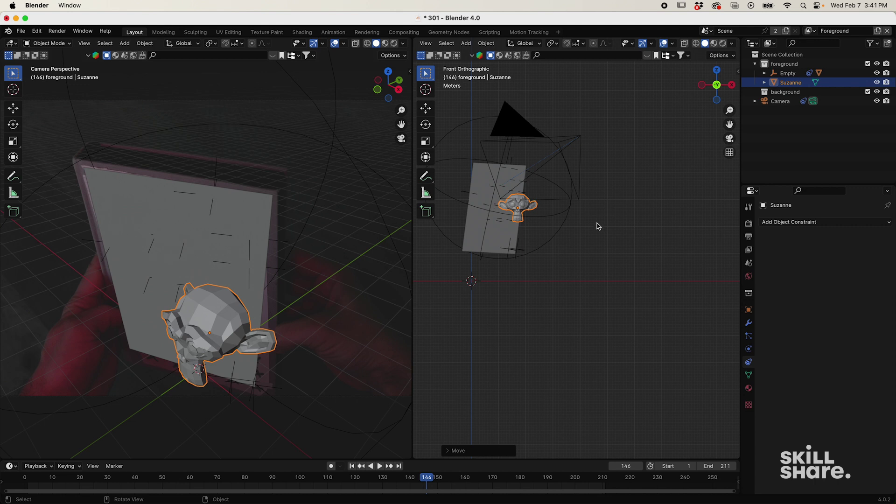
key(g)
middle_drag(569, 224, 584, 257)
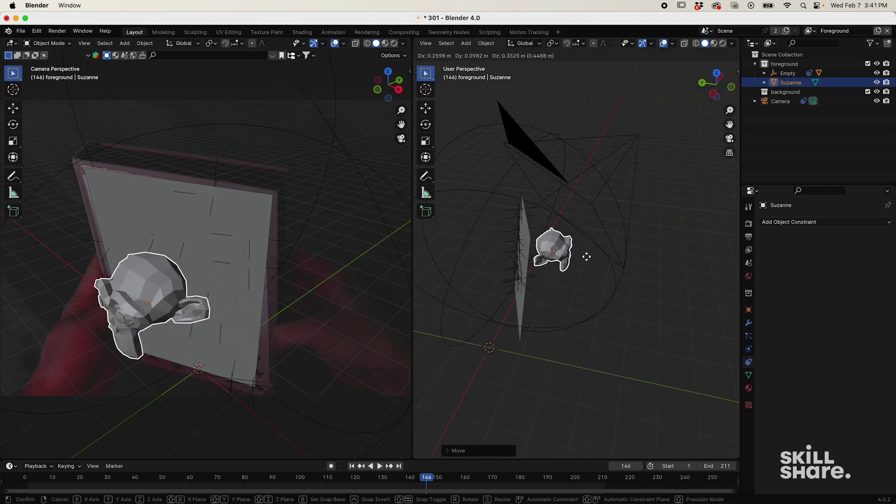
click(586, 255)
key(r)
key(z)
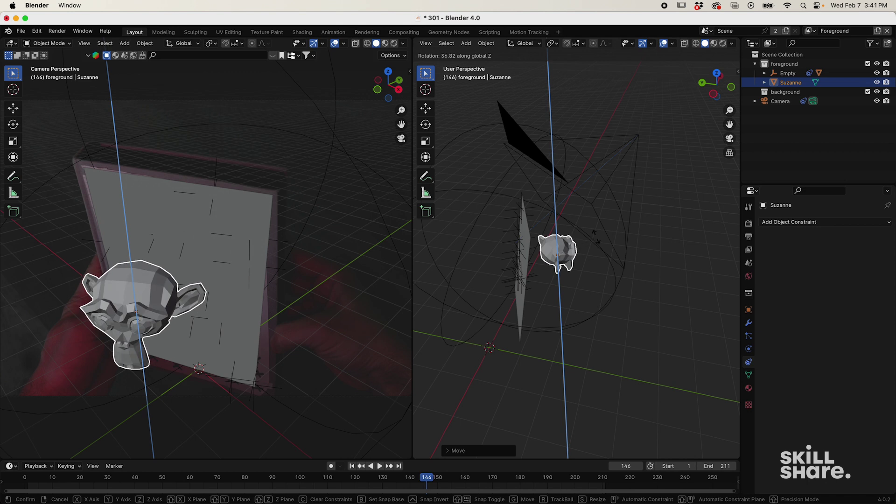
click(585, 244)
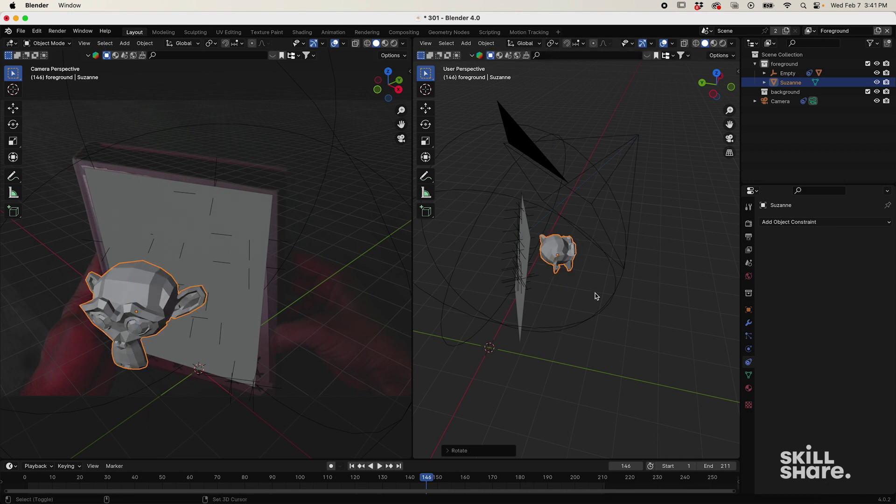
Step: Parent Suzanne to the solver Empty and replay from the first frame to check the tracking
shift+click(599, 312)
key(ctrl+p)
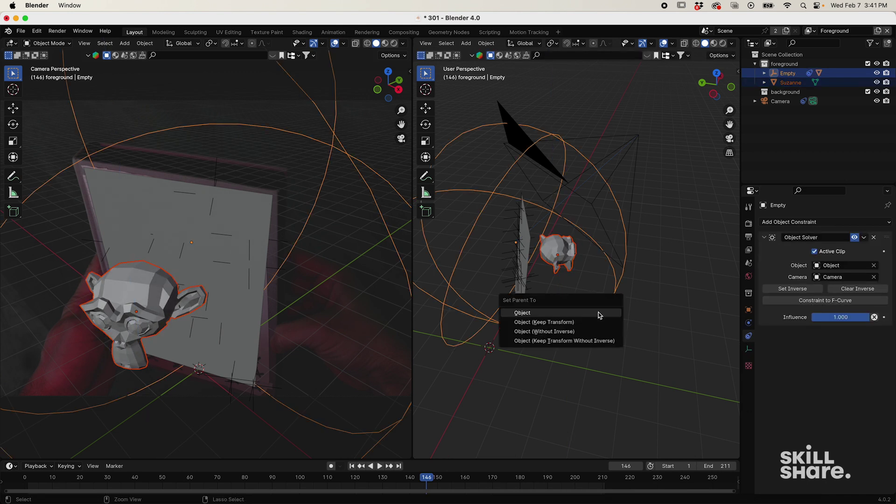
click(598, 312)
key(shift+Left)
key(space)
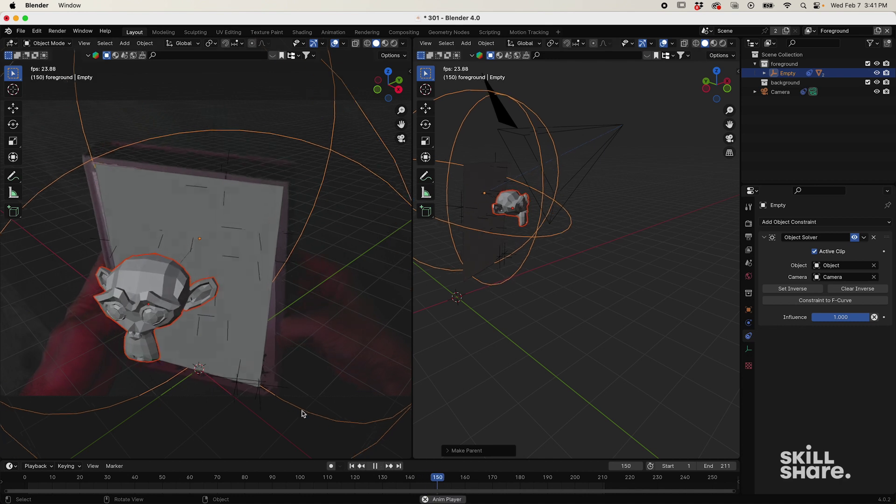